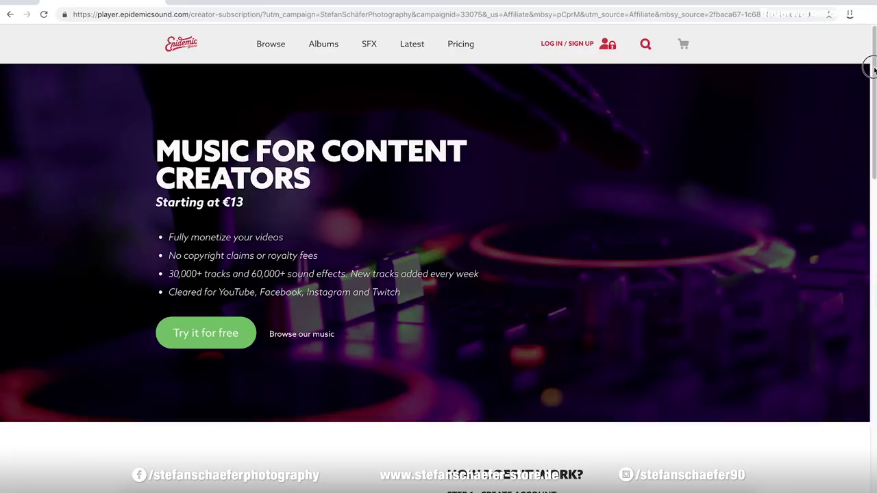
# Start the Epidemic Sound free trial and scroll through the Staff picks track list.
pyautogui.moveTo(873, 69); pyautogui.dragTo(872, 288)
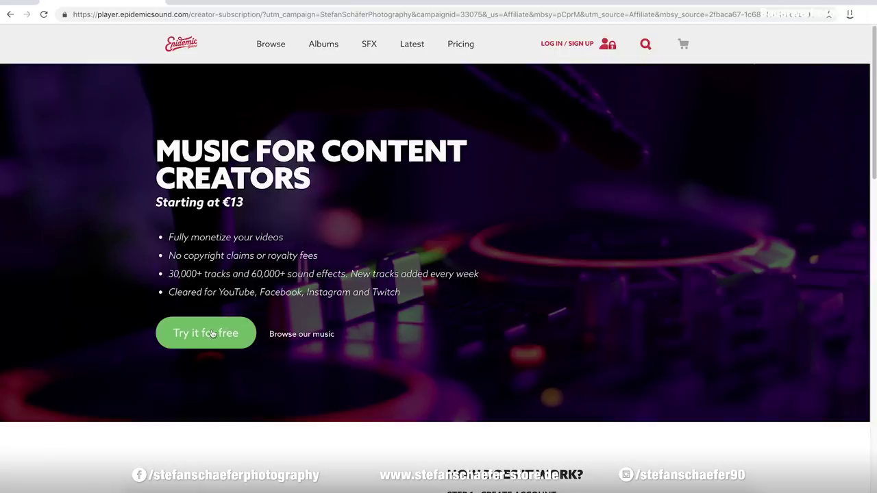
pyautogui.click(213, 334)
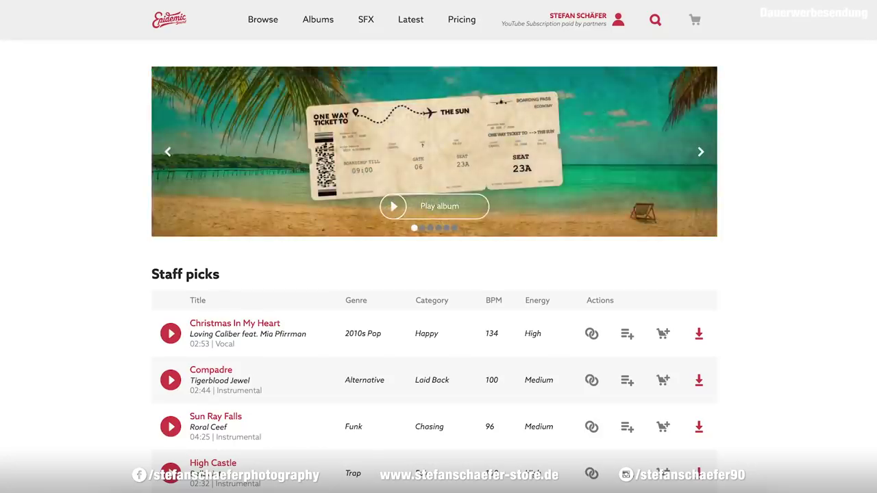
pyautogui.scroll(-2, 435, 274)
pyautogui.scroll(-1, 435, 274)
pyautogui.scroll(-1, 434, 274)
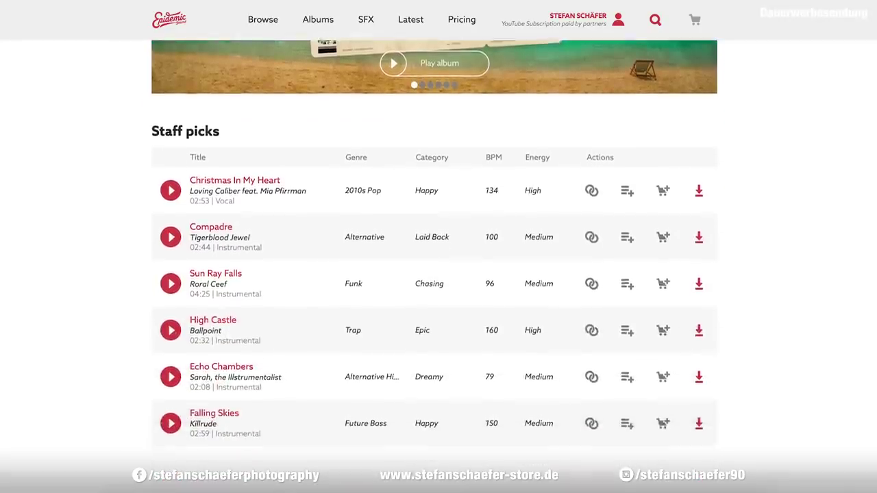
pyautogui.scroll(-1, 435, 274)
pyautogui.scroll(-1, 435, 274)
pyautogui.scroll(-1, 434, 266)
pyautogui.scroll(-1, 434, 265)
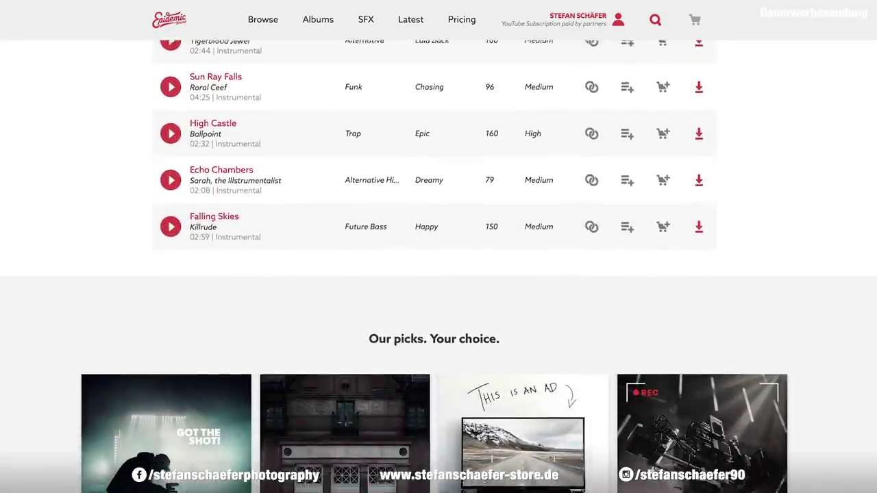
pyautogui.scroll(-1, 434, 266)
pyautogui.scroll(-1, 434, 266)
pyautogui.scroll(-1, 434, 265)
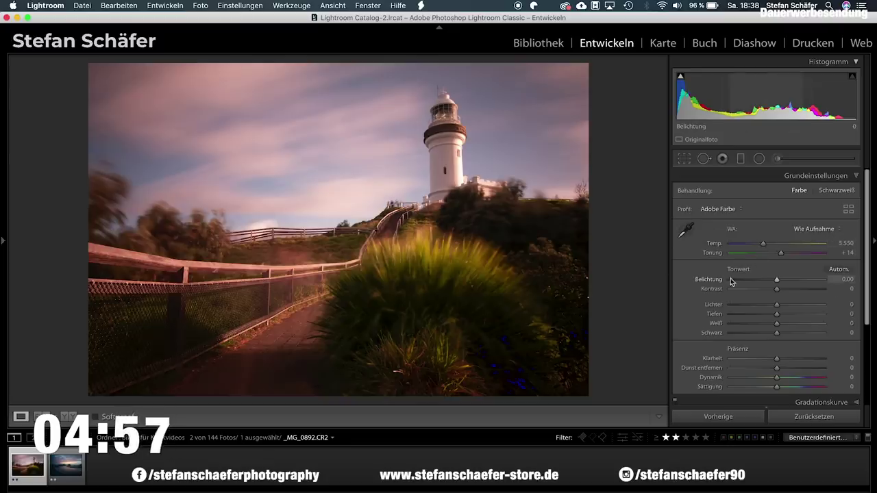
# Set Exposure +0.40, Highlights −30, Shadows +43, Whites and Blacks −7, Contrast +10.
pyautogui.click(778, 280)
pyautogui.moveTo(778, 280); pyautogui.dragTo(782, 281)
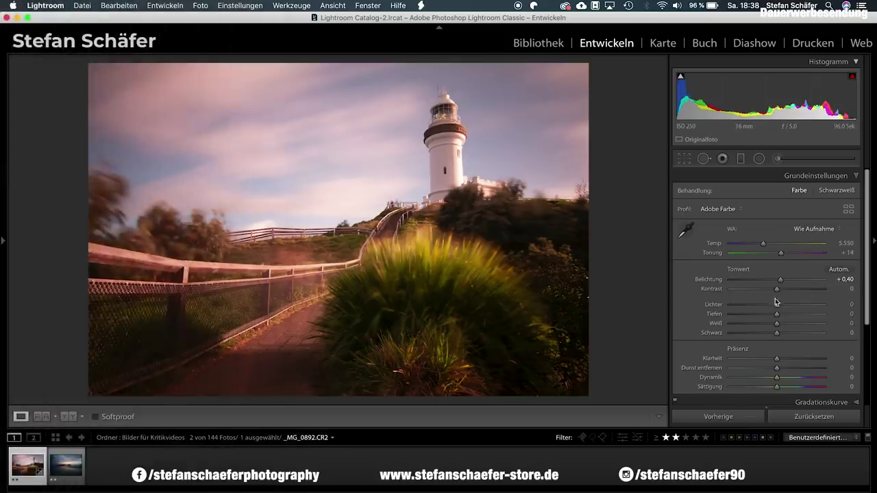
pyautogui.moveTo(777, 306)
pyautogui.mouseDown()
pyautogui.moveTo(760, 307)
pyautogui.moveTo(775, 328)
pyautogui.mouseUp()
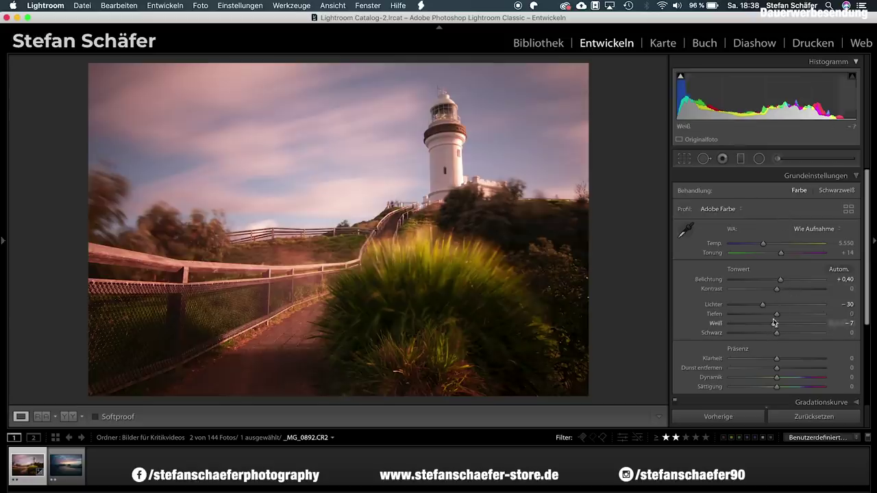
pyautogui.moveTo(777, 316); pyautogui.dragTo(798, 317)
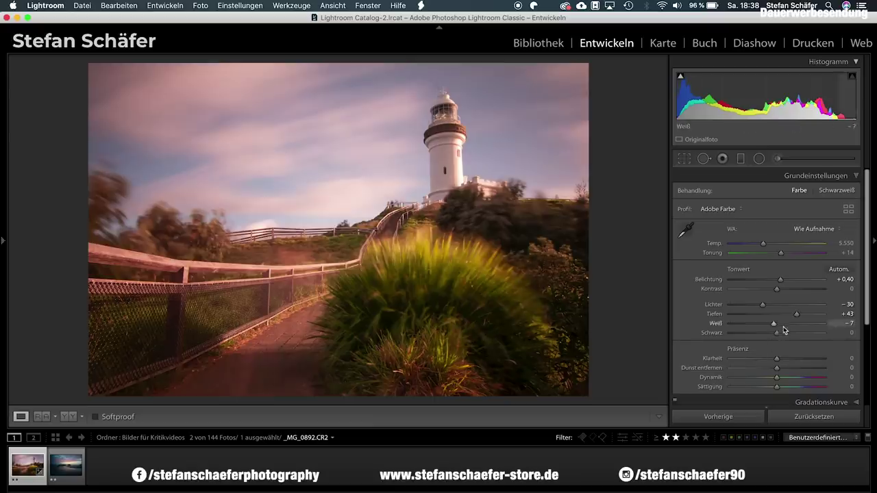
pyautogui.moveTo(776, 333); pyautogui.dragTo(772, 335)
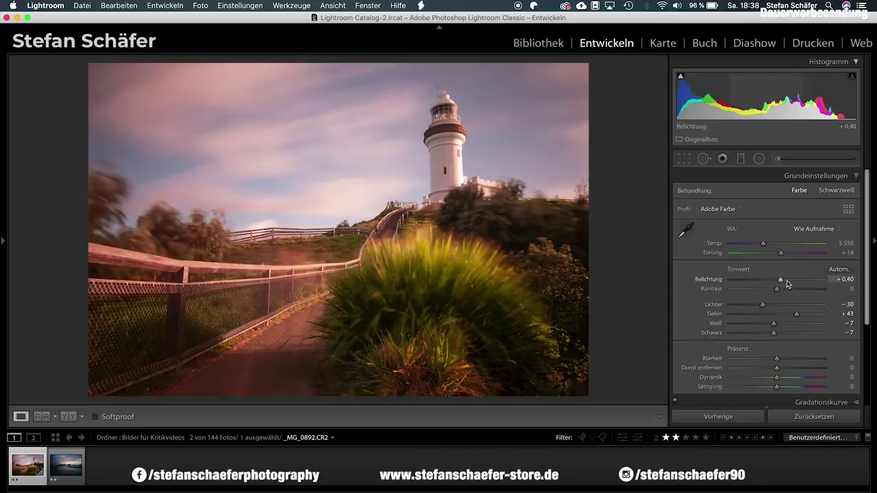
pyautogui.moveTo(777, 288); pyautogui.dragTo(783, 290)
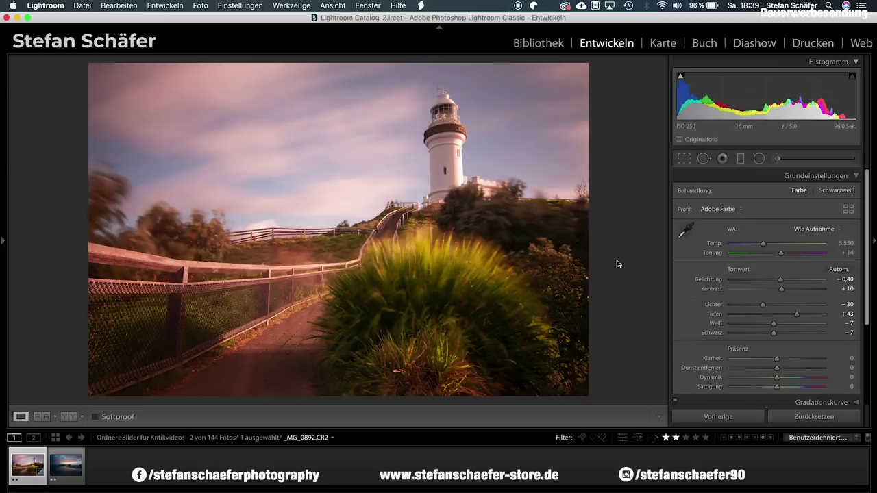
# Set Tint to 0 and Temp to 5060, then compare before and after.
pyautogui.moveTo(782, 256); pyautogui.dragTo(778, 255)
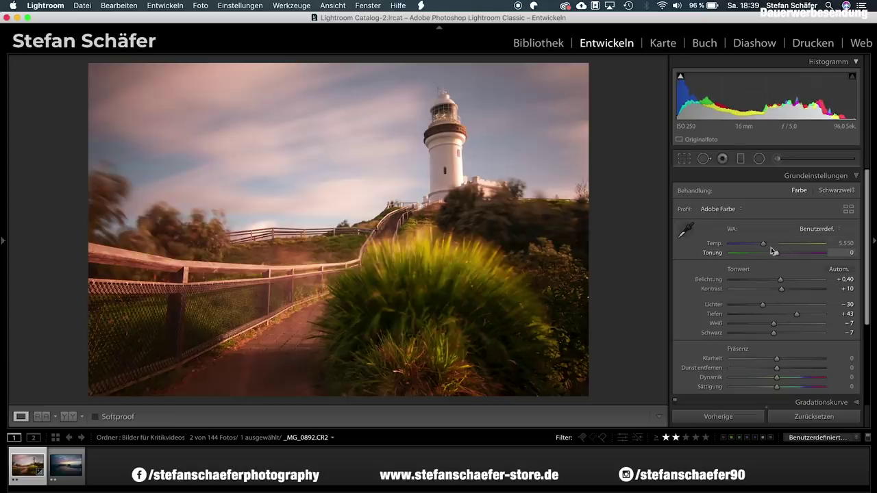
pyautogui.moveTo(763, 246); pyautogui.dragTo(757, 247)
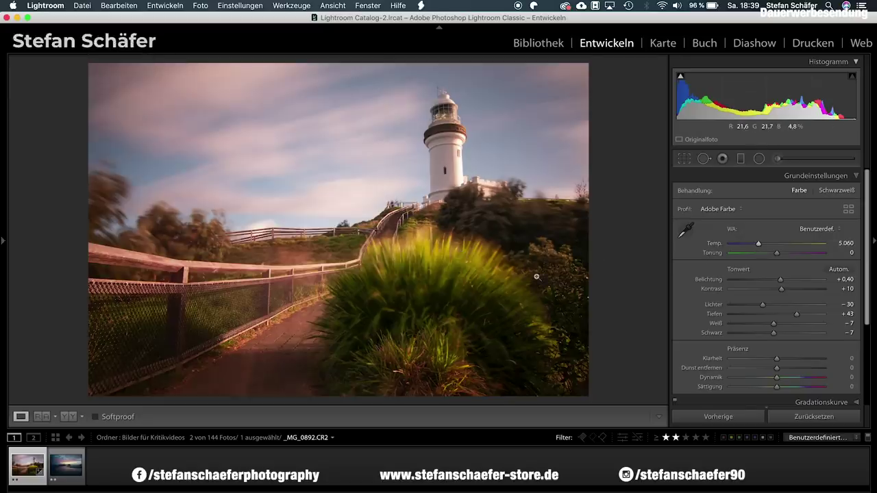
pyautogui.press('\\')
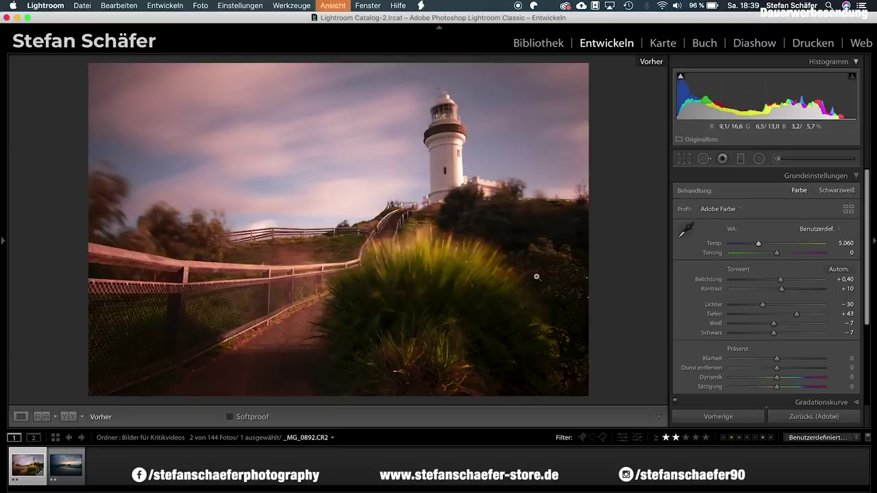
pyautogui.press('\\')
pyautogui.press('\\')
pyautogui.press('\\')
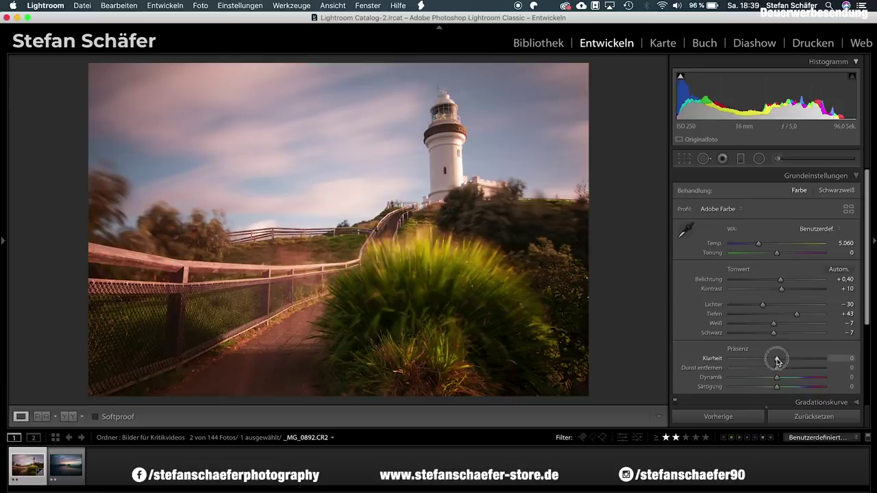
# Set Presence to Clarity +9, Saturation −7 and Vibrance +6.
pyautogui.moveTo(777, 360); pyautogui.dragTo(782, 370)
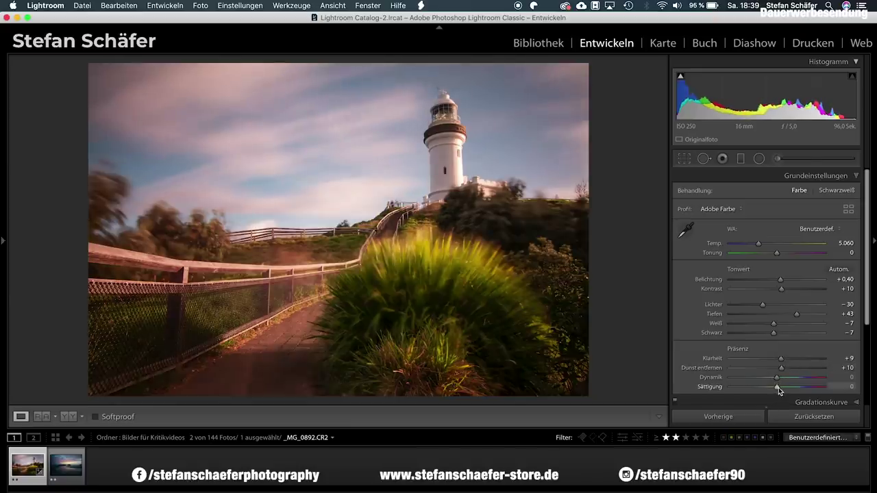
pyautogui.click(777, 388)
pyautogui.moveTo(777, 388); pyautogui.dragTo(775, 388)
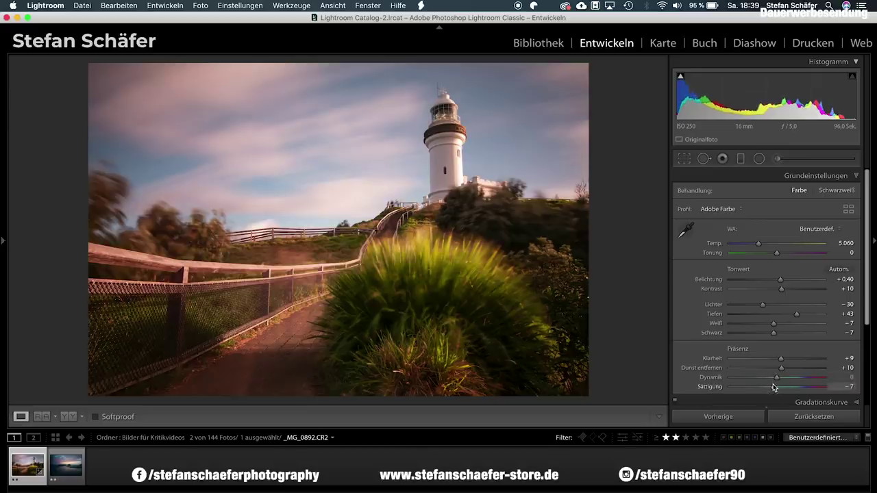
pyautogui.moveTo(777, 381); pyautogui.dragTo(779, 381)
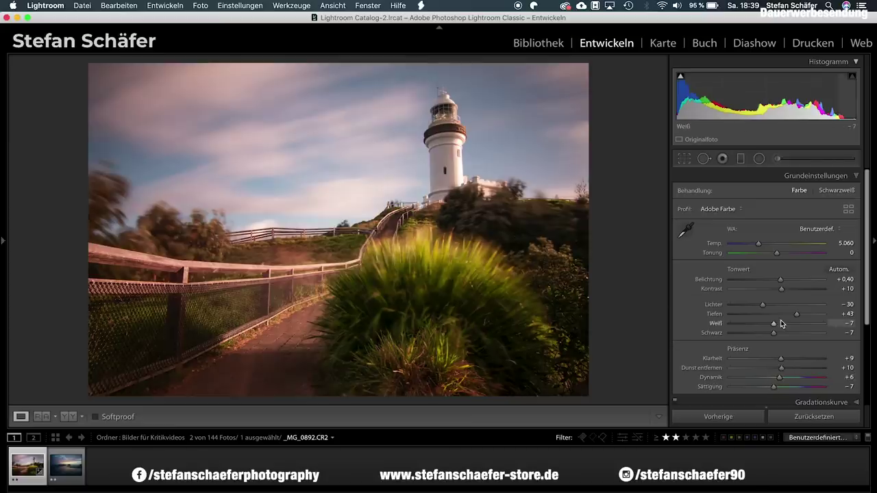
# Zoom in on the path and fence to check detail, then return to the full view.
pyautogui.click(270, 364)
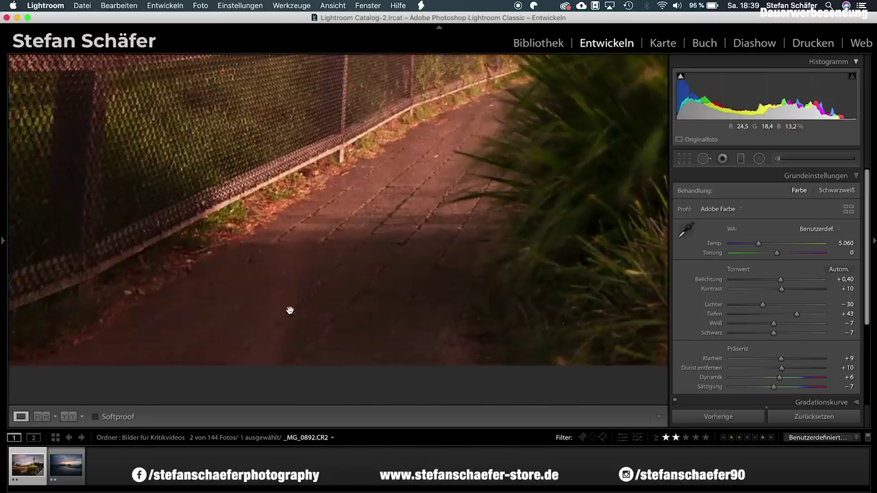
pyautogui.click(320, 276)
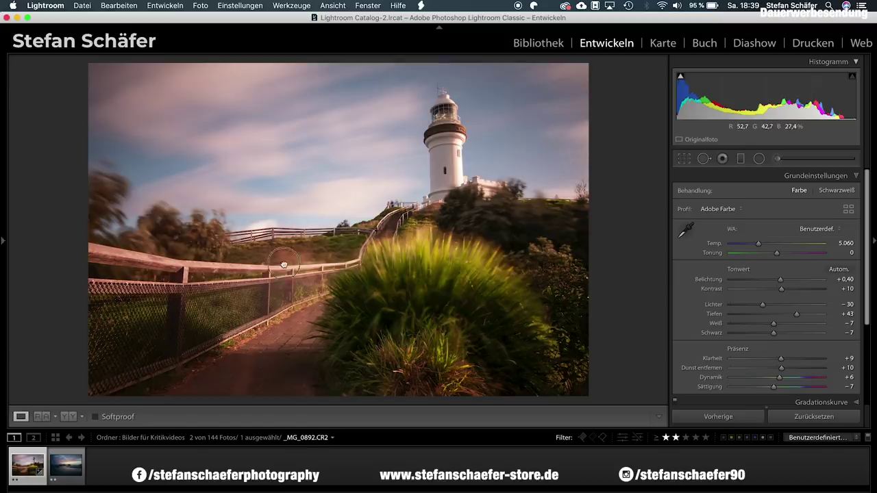
pyautogui.click(284, 265)
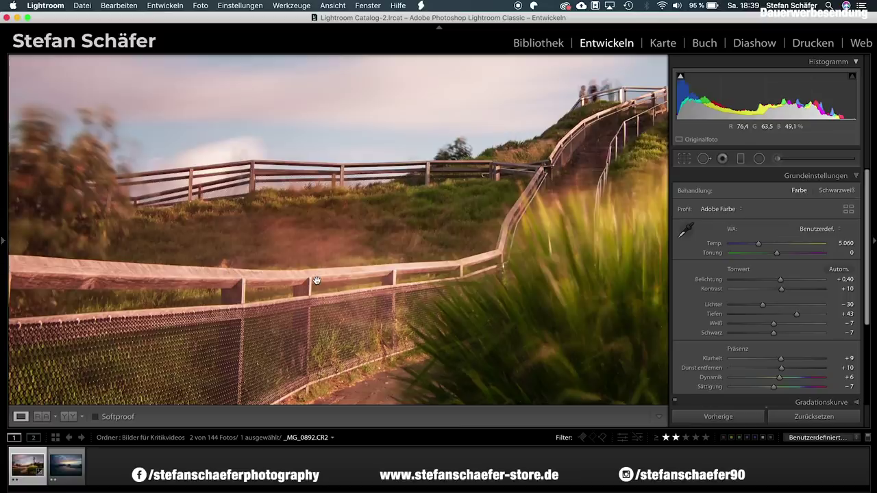
pyautogui.click(316, 280)
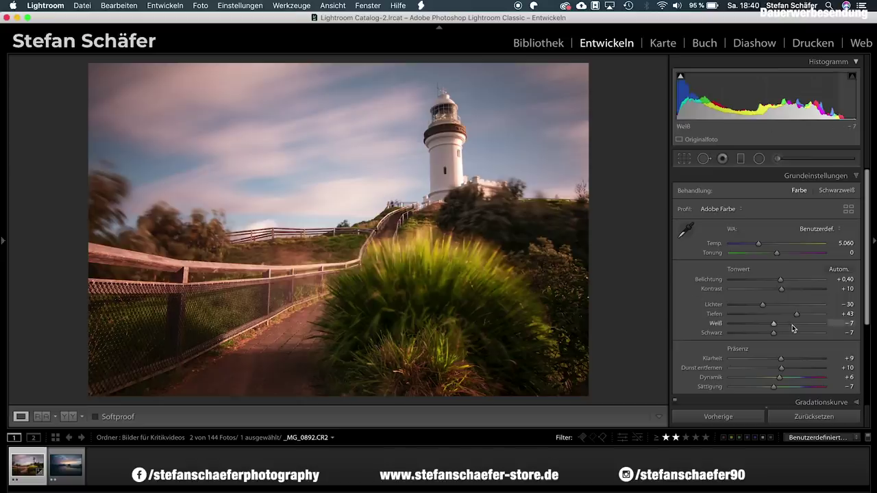
# Build a gentle S-shaped point curve in Tone Curve with a raised black point.
pyautogui.scroll(-5, 792, 329)
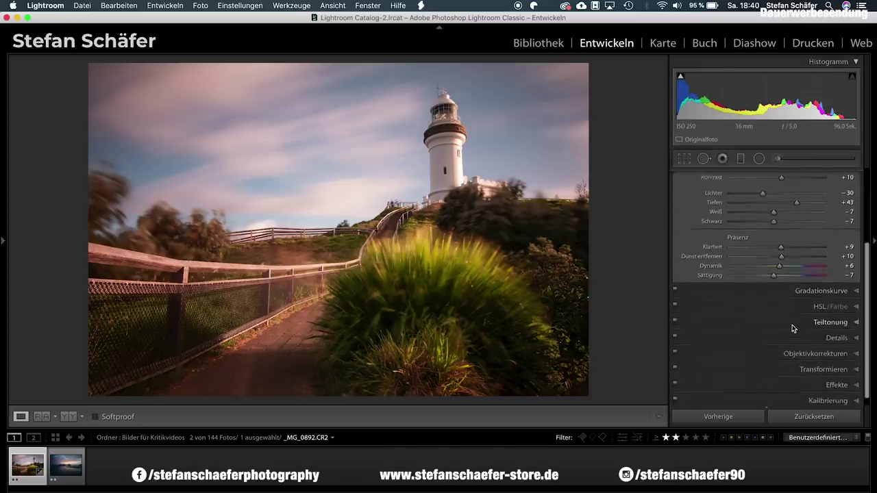
pyautogui.scroll(-1, 792, 329)
pyautogui.click(823, 284)
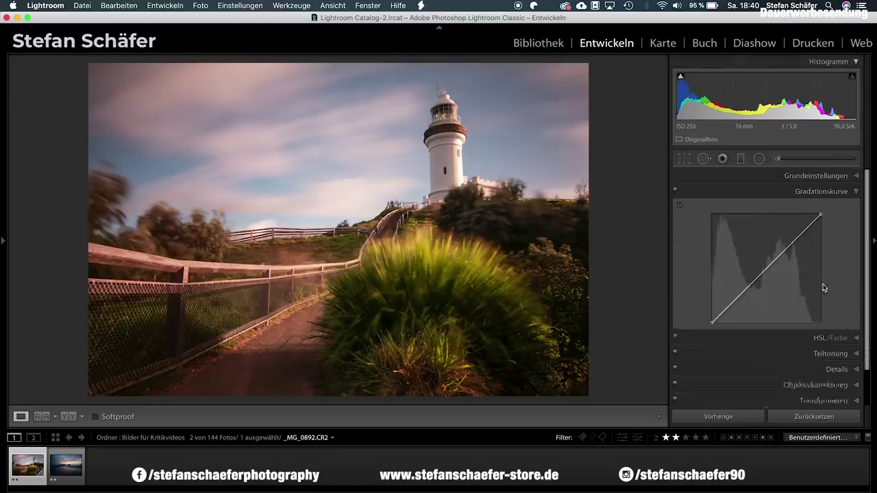
pyautogui.moveTo(738, 297); pyautogui.dragTo(740, 299)
pyautogui.moveTo(783, 255); pyautogui.dragTo(793, 240)
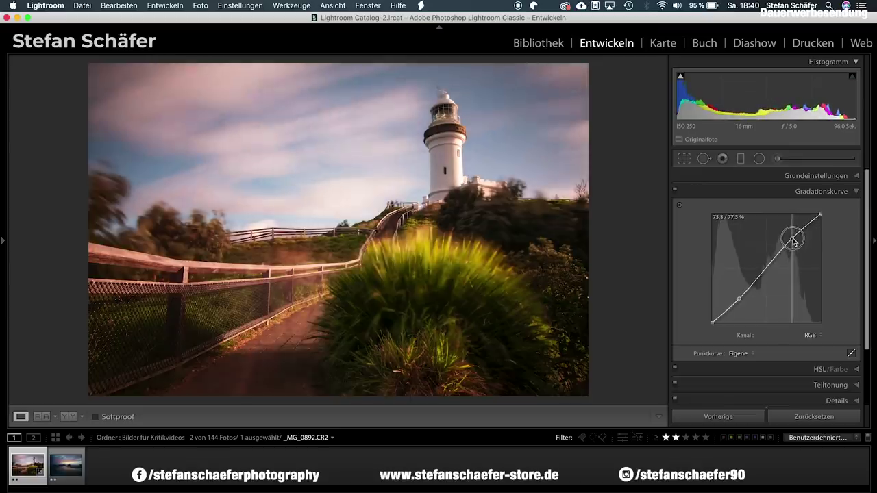
pyautogui.moveTo(739, 298); pyautogui.dragTo(739, 301)
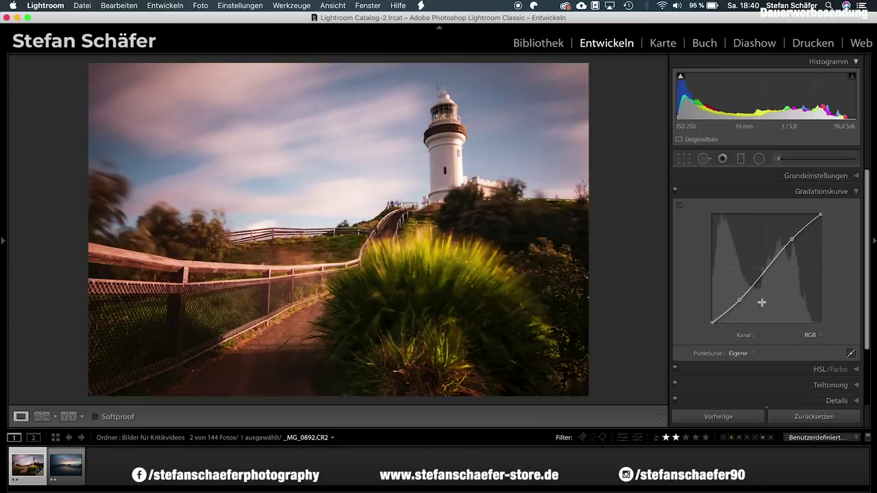
pyautogui.moveTo(713, 327); pyautogui.dragTo(710, 315)
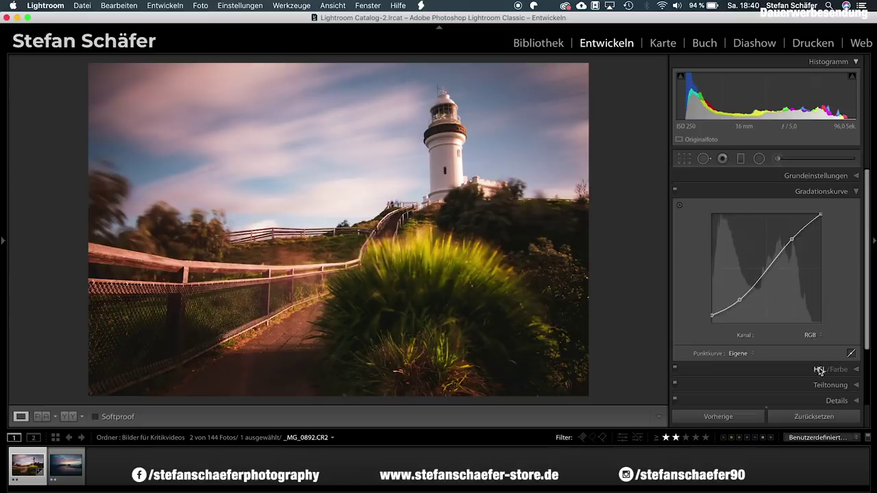
# Shift Tint to −10 in the Basic panel.
pyautogui.scroll(-3, 822, 370)
pyautogui.scroll(3, 822, 370)
pyautogui.click(815, 176)
pyautogui.moveTo(777, 254); pyautogui.dragTo(775, 255)
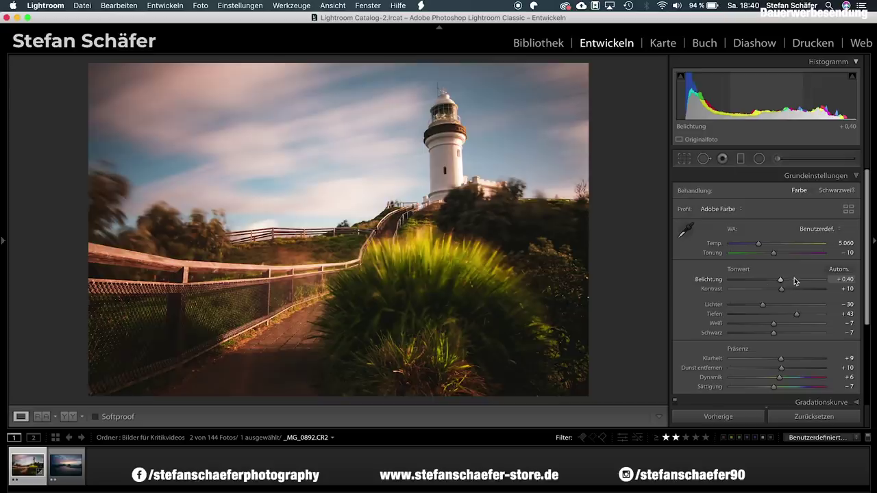
# Shift HSL hues: blue +6, green −16, magenta +32, purple +28, red +13.
pyautogui.scroll(-5, 795, 280)
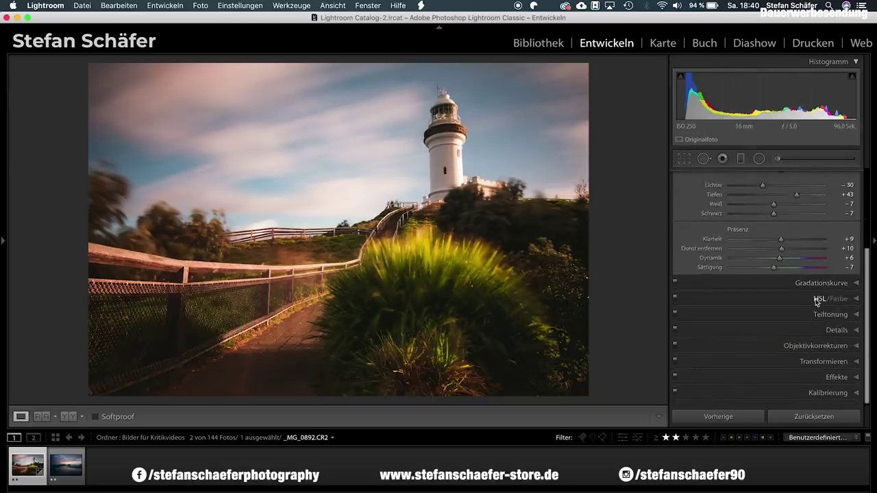
pyautogui.click(815, 300)
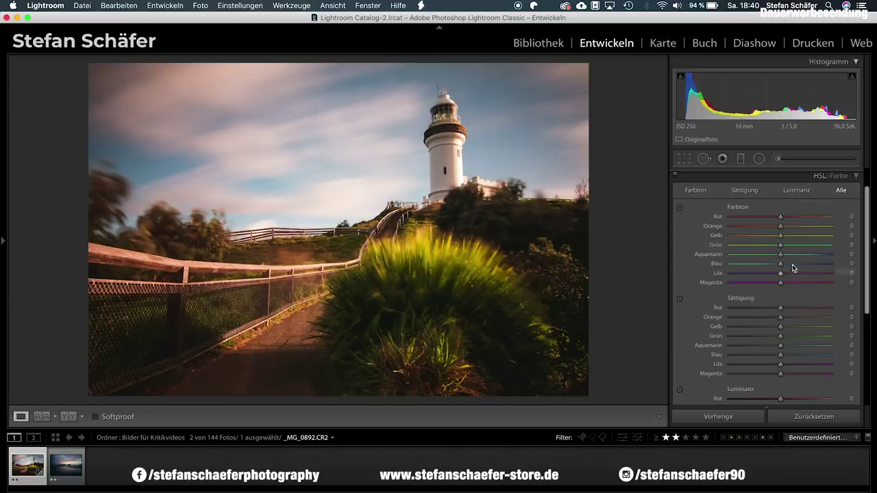
pyautogui.moveTo(780, 263); pyautogui.dragTo(784, 263)
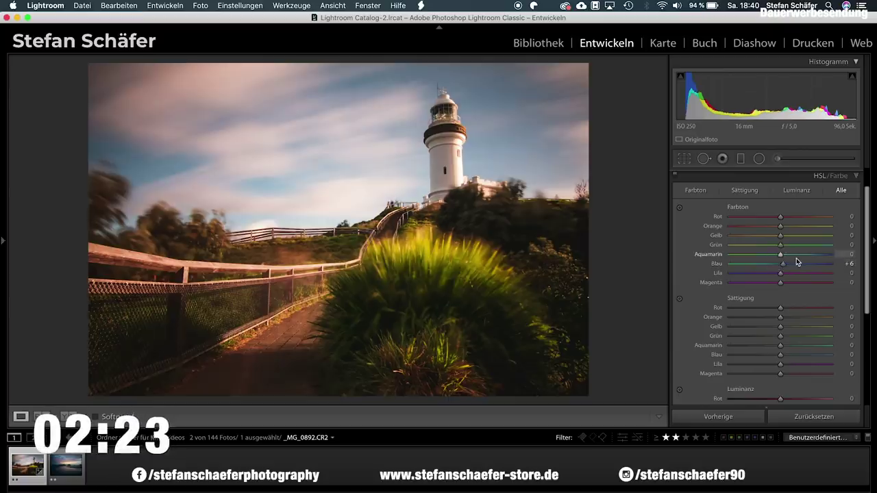
pyautogui.click(781, 247)
pyautogui.moveTo(781, 247); pyautogui.dragTo(779, 244)
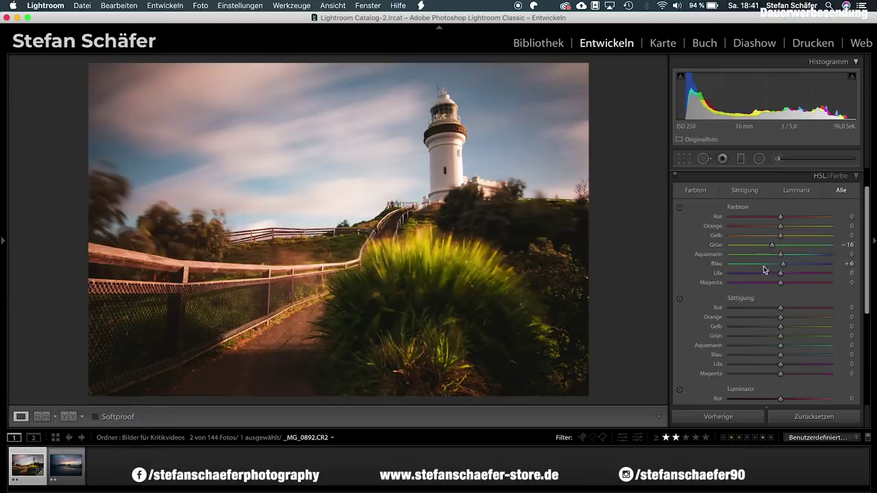
pyautogui.moveTo(780, 283); pyautogui.dragTo(798, 284)
pyautogui.moveTo(781, 274); pyautogui.dragTo(796, 274)
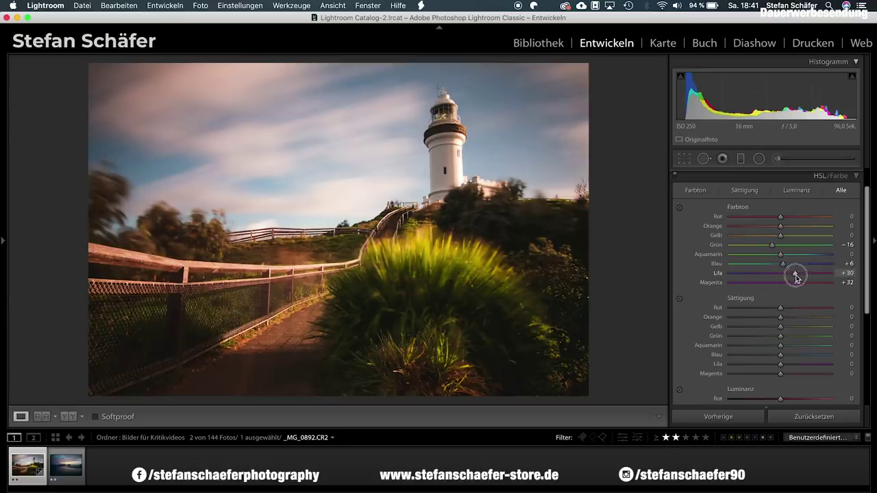
pyautogui.moveTo(782, 217)
pyautogui.mouseDown()
pyautogui.moveTo(792, 218)
pyautogui.moveTo(766, 235)
pyautogui.moveTo(776, 228)
pyautogui.moveTo(760, 229)
pyautogui.moveTo(782, 228)
pyautogui.mouseUp()
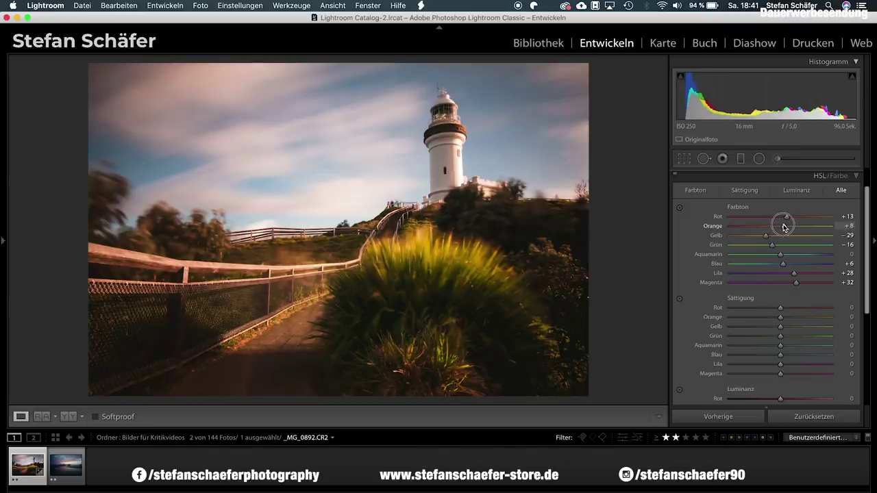
# Set orange hue +8 and saturation blue +16, green +4, red −13, magenta −45.
pyautogui.moveTo(785, 226); pyautogui.dragTo(785, 227)
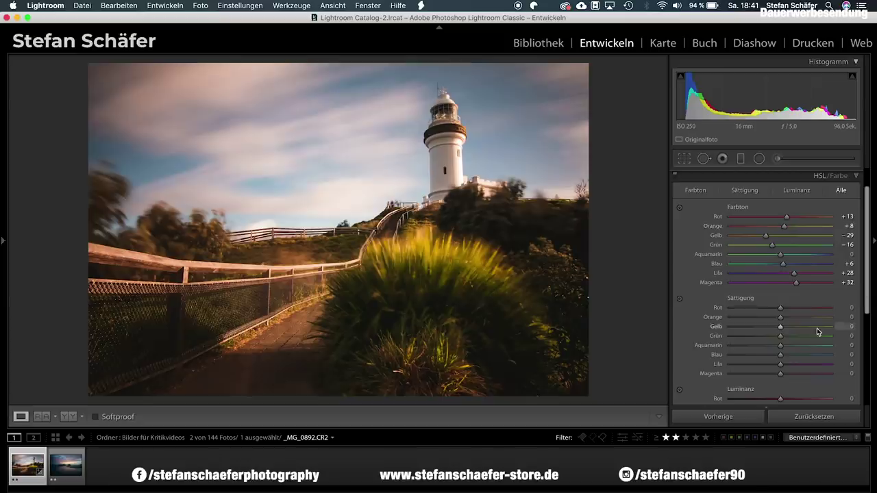
pyautogui.scroll(-2, 817, 328)
pyautogui.moveTo(780, 333); pyautogui.dragTo(789, 333)
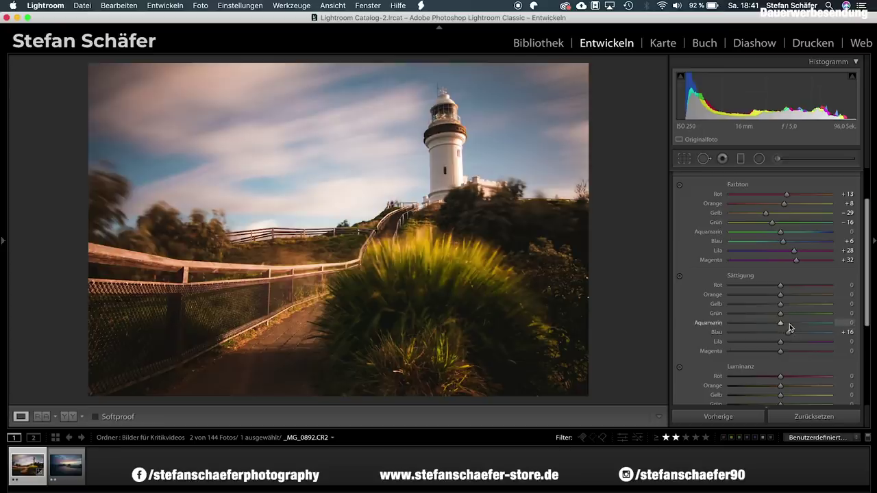
pyautogui.moveTo(782, 316); pyautogui.dragTo(784, 316)
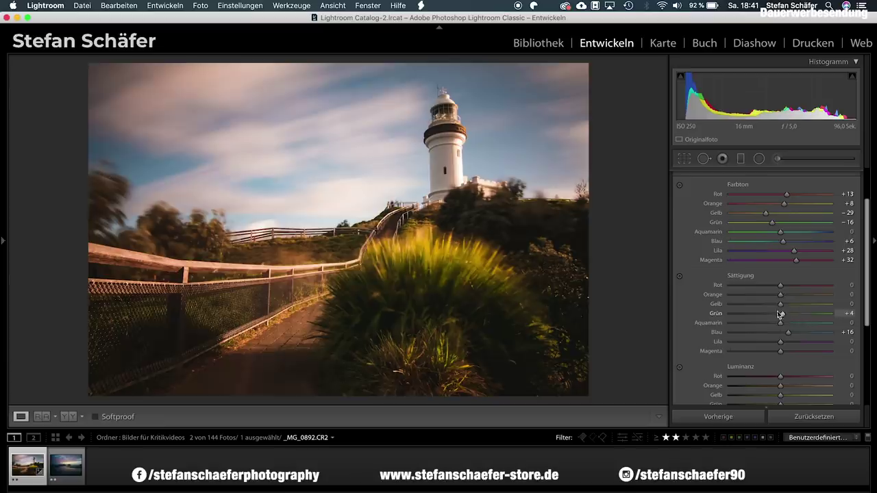
pyautogui.moveTo(780, 286); pyautogui.dragTo(778, 299)
pyautogui.moveTo(780, 351); pyautogui.dragTo(750, 344)
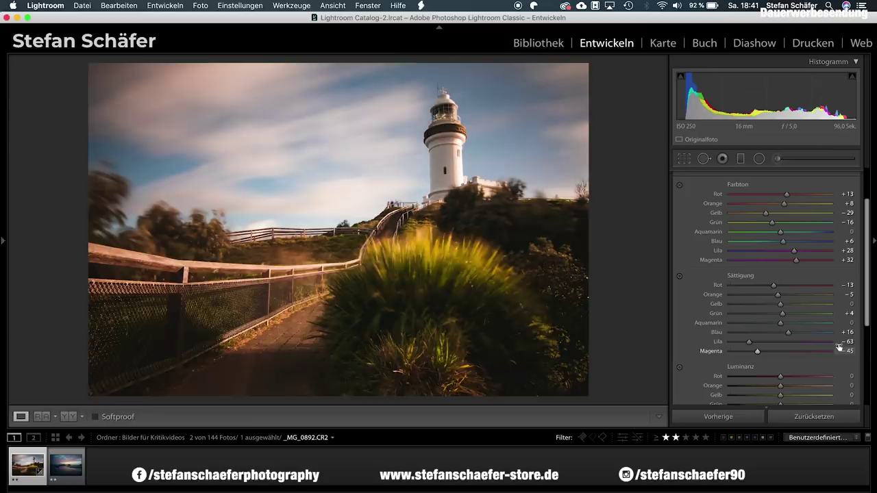
pyautogui.press('\\')
pyautogui.press('\\')
# Set sharpening Amount to 80 and Masking to 44 in Detail.
pyautogui.scroll(-3, 815, 389)
pyautogui.scroll(-3, 816, 390)
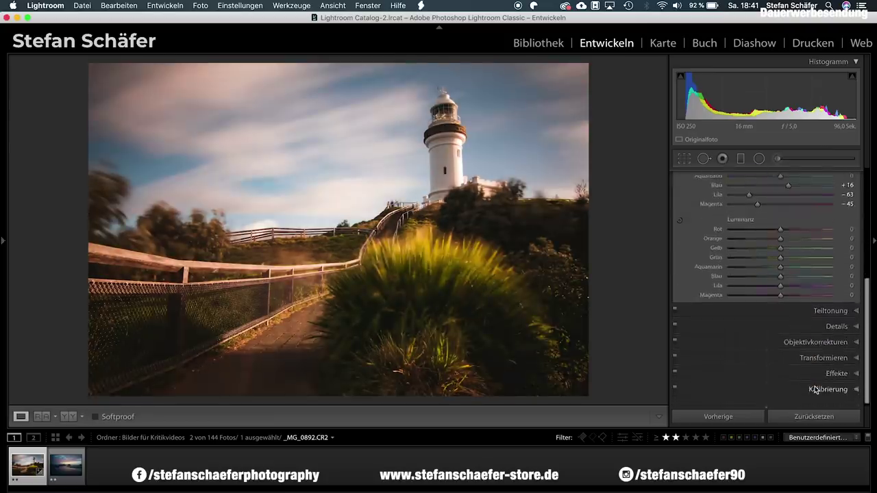
pyautogui.click(836, 329)
pyautogui.moveTo(755, 300); pyautogui.dragTo(780, 300)
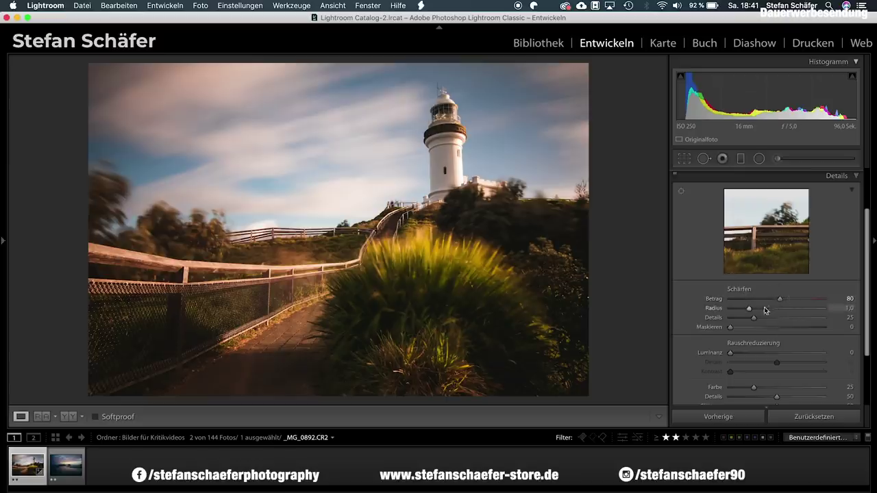
pyautogui.moveTo(731, 330); pyautogui.dragTo(771, 327)
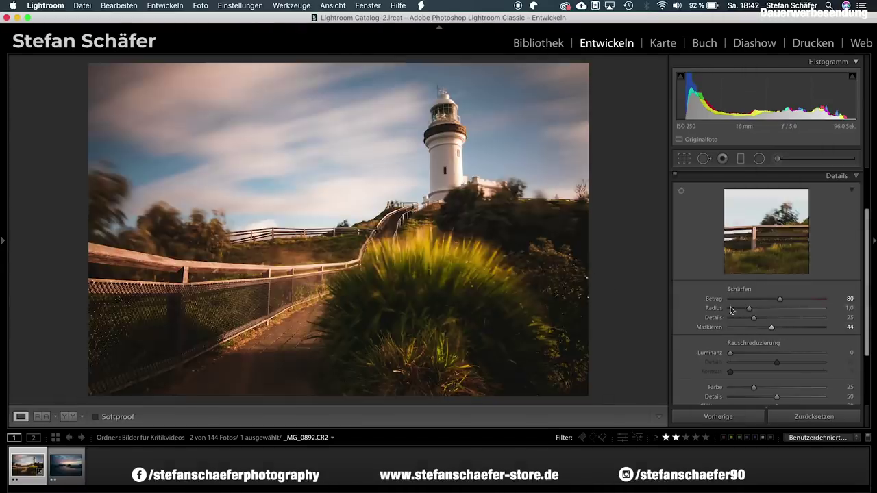
# Enable lens profile corrections for the Tokina lens in Lens Corrections.
pyautogui.scroll(-3, 785, 373)
pyautogui.click(801, 347)
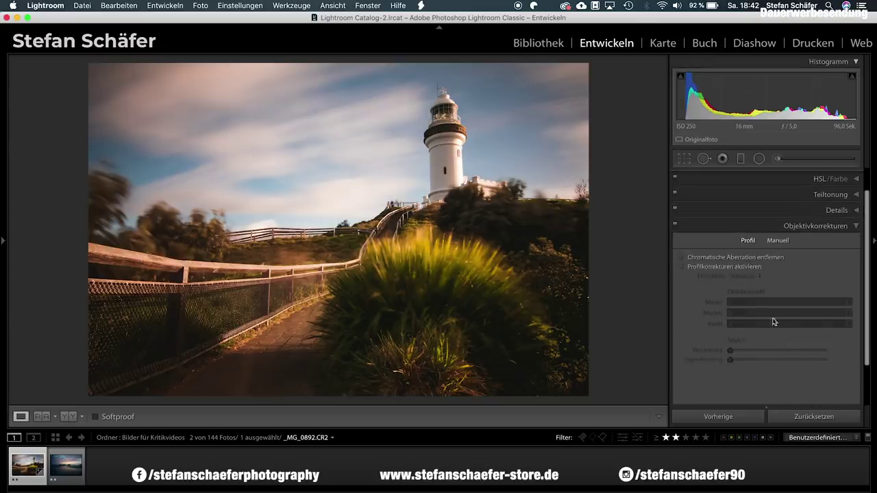
pyautogui.click(738, 267)
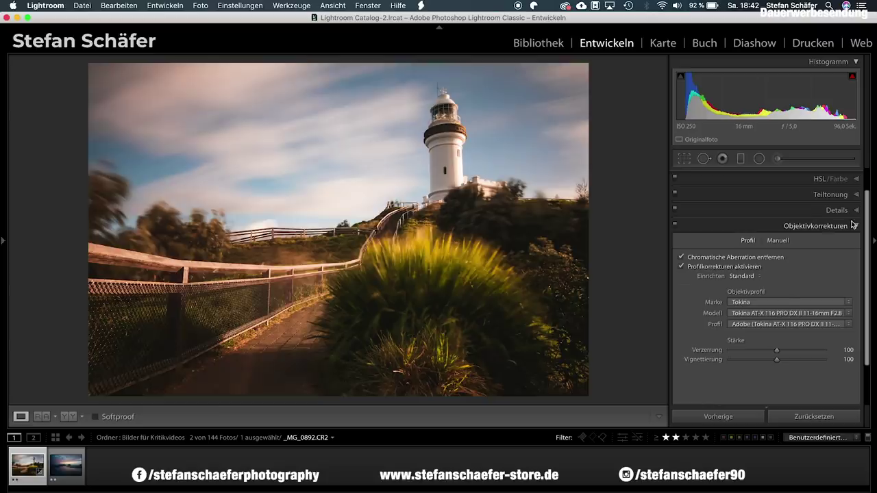
# Split-tone with highlights hue 56, saturation 10 and shadows hue 212, saturation 20.
pyautogui.click(833, 196)
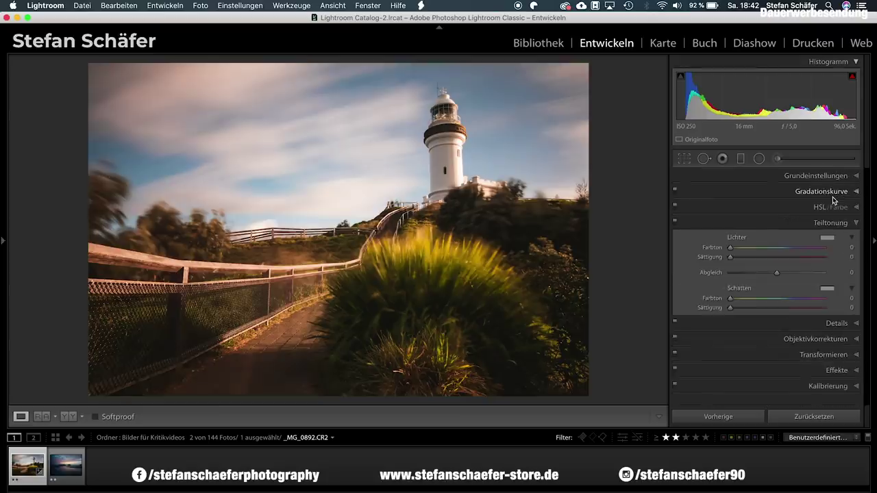
pyautogui.moveTo(732, 248); pyautogui.dragTo(741, 252)
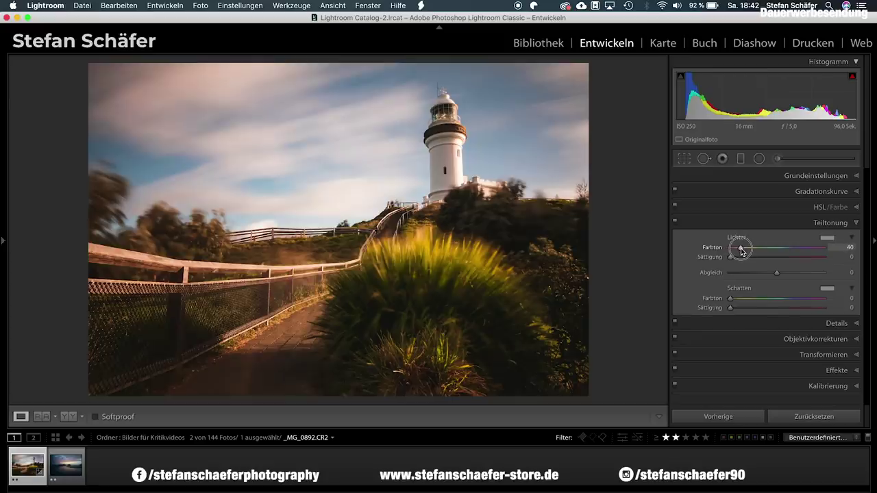
pyautogui.moveTo(741, 252); pyautogui.dragTo(745, 250)
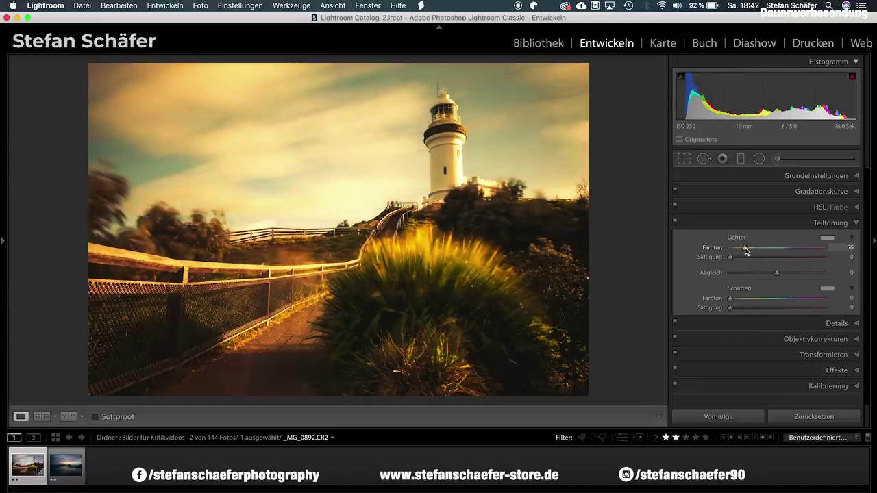
pyautogui.moveTo(746, 251); pyautogui.dragTo(746, 251)
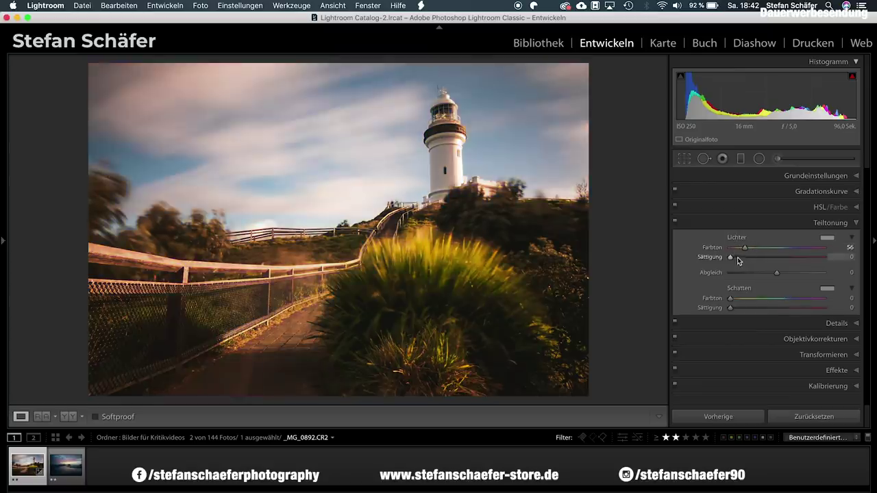
pyautogui.press('alt')
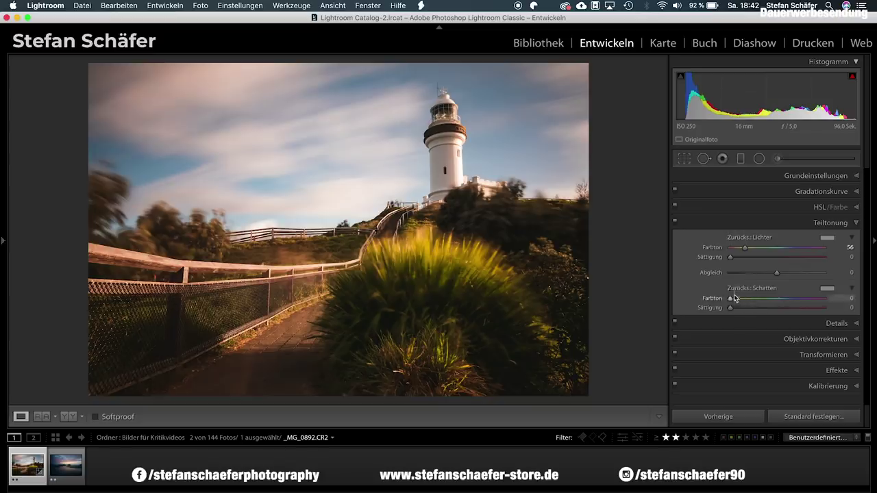
pyautogui.moveTo(732, 300); pyautogui.dragTo(786, 301)
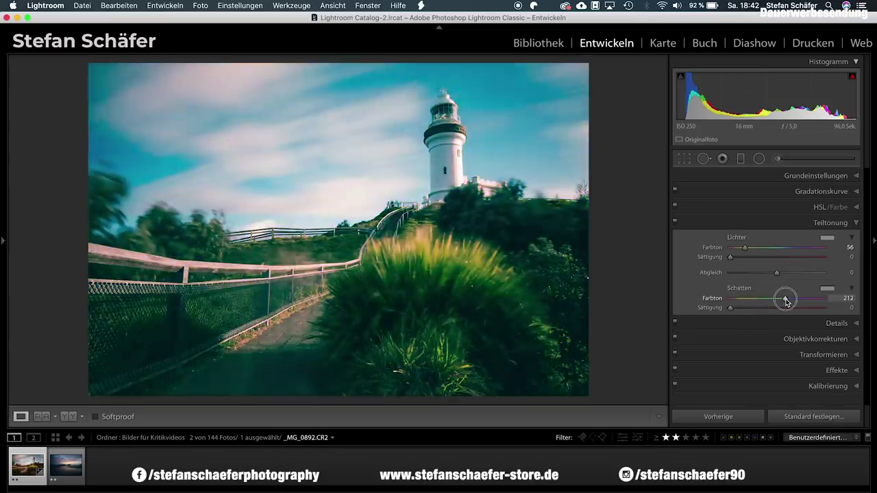
pyautogui.moveTo(731, 308); pyautogui.dragTo(749, 310)
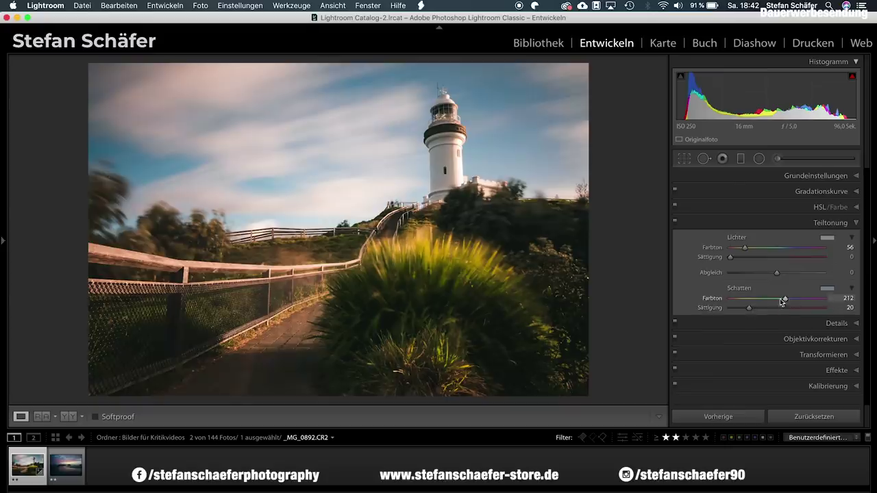
pyautogui.moveTo(731, 257); pyautogui.dragTo(739, 260)
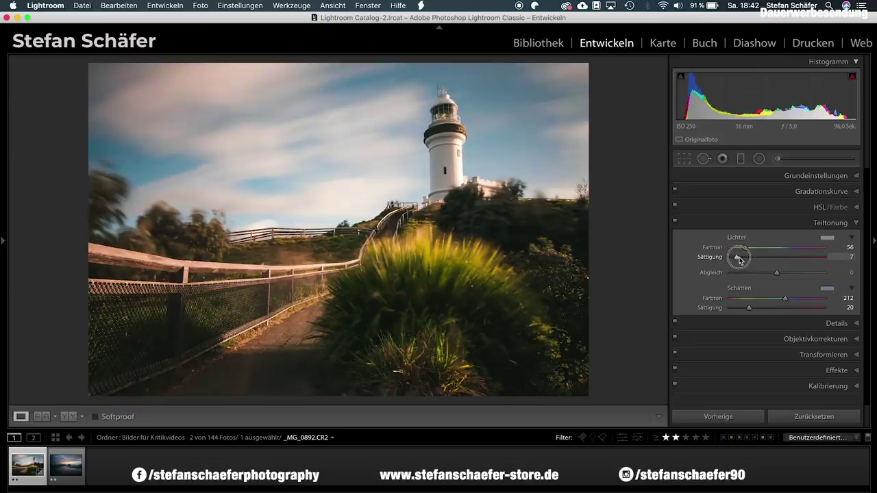
pyautogui.moveTo(740, 261); pyautogui.dragTo(742, 261)
# Add a −7 vignette and a radial filter below the lighthouse with exposure 0.43.
pyautogui.click(807, 375)
pyautogui.moveTo(777, 315); pyautogui.dragTo(774, 317)
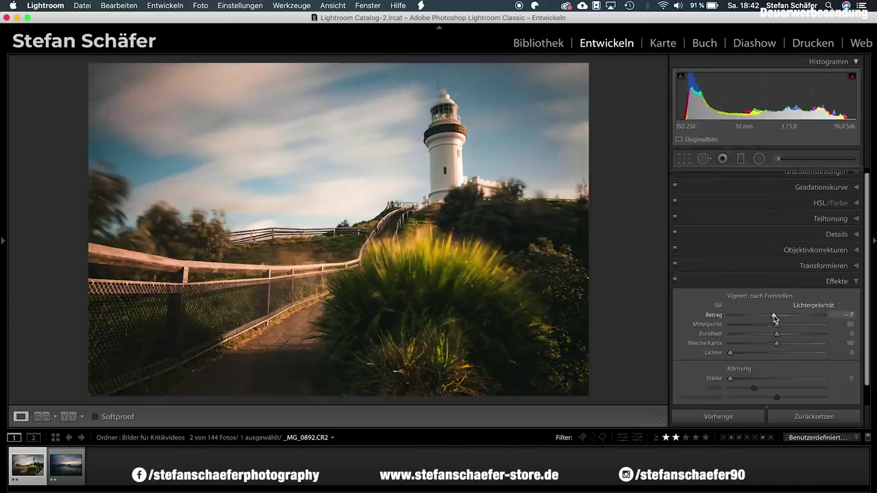
pyautogui.click(759, 159)
pyautogui.moveTo(487, 212)
pyautogui.mouseDown()
pyautogui.moveTo(520, 230)
pyautogui.moveTo(475, 217)
pyautogui.mouseUp()
pyautogui.moveTo(773, 228); pyautogui.dragTo(786, 229)
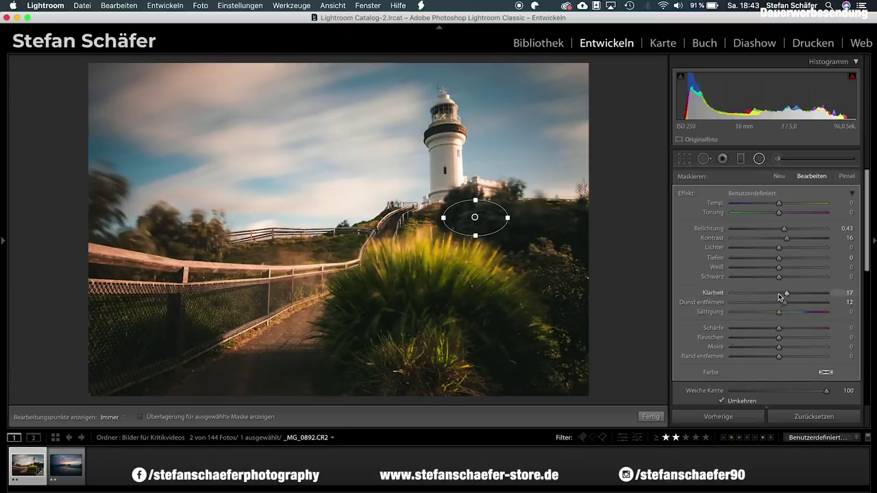
pyautogui.moveTo(779, 301); pyautogui.dragTo(772, 303)
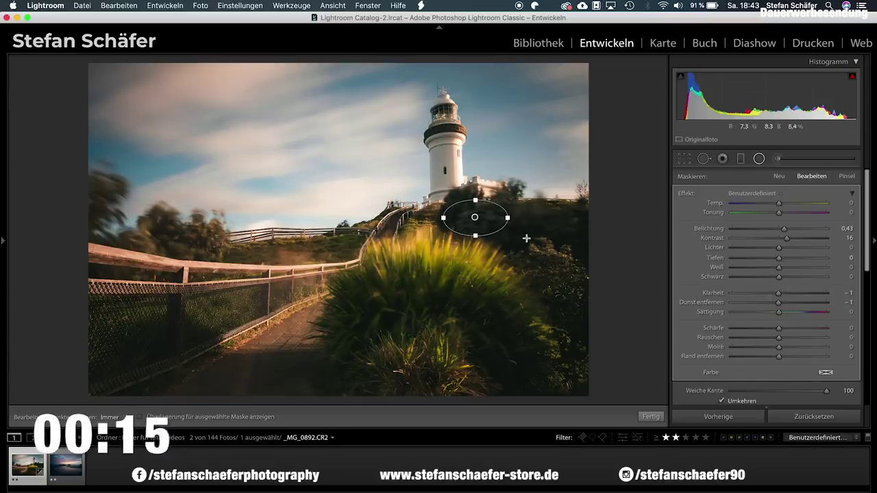
# Duplicate the radial filter and move the copy onto the lighthouse lamp.
pyautogui.moveTo(471, 216); pyautogui.dragTo(470, 221)
pyautogui.rightClick(469, 220)
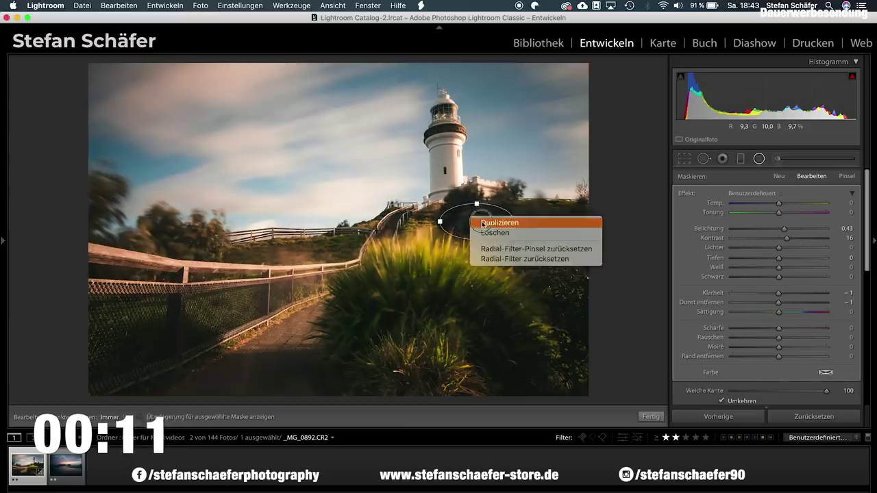
pyautogui.click(475, 220)
pyautogui.moveTo(476, 220)
pyautogui.mouseDown()
pyautogui.moveTo(443, 136)
pyautogui.moveTo(443, 127)
pyautogui.moveTo(472, 128)
pyautogui.mouseUp()
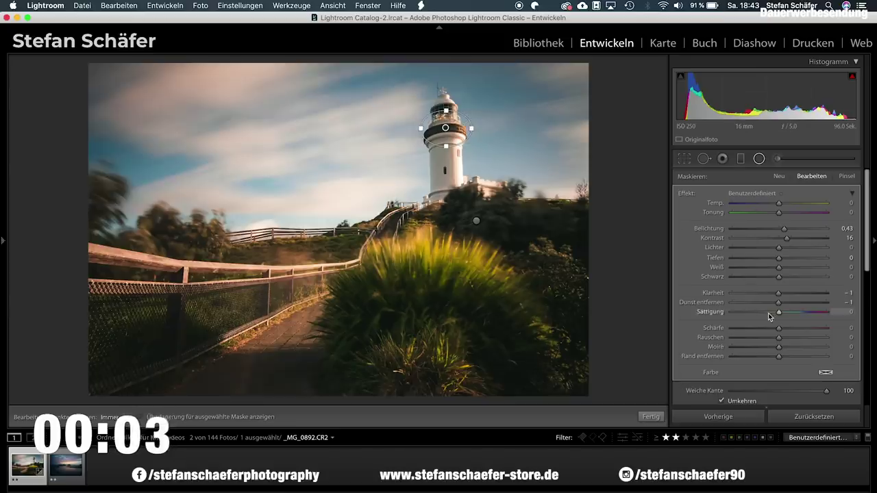
pyautogui.scroll(-1, 769, 313)
# Compare the finished lighthouse edit with its original, show the info overlay, then select _DSC7975.NEF.
pyautogui.click(658, 412)
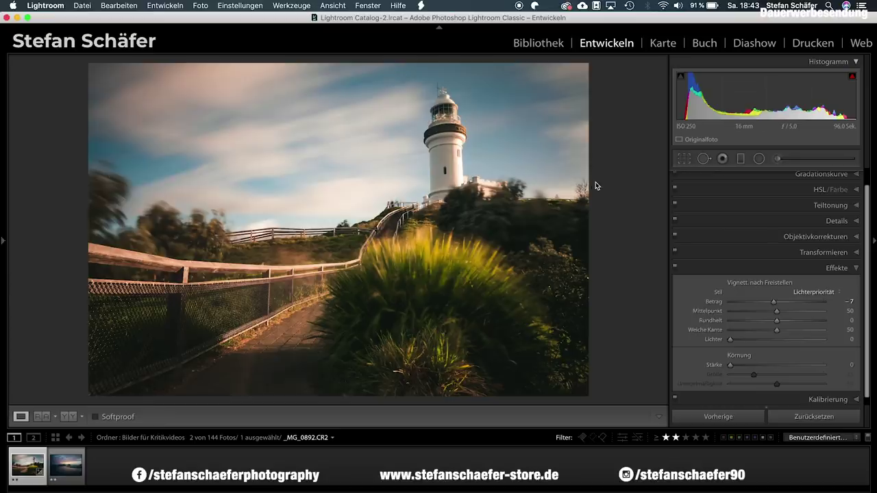
pyautogui.press('shift')
pyautogui.press('\\')
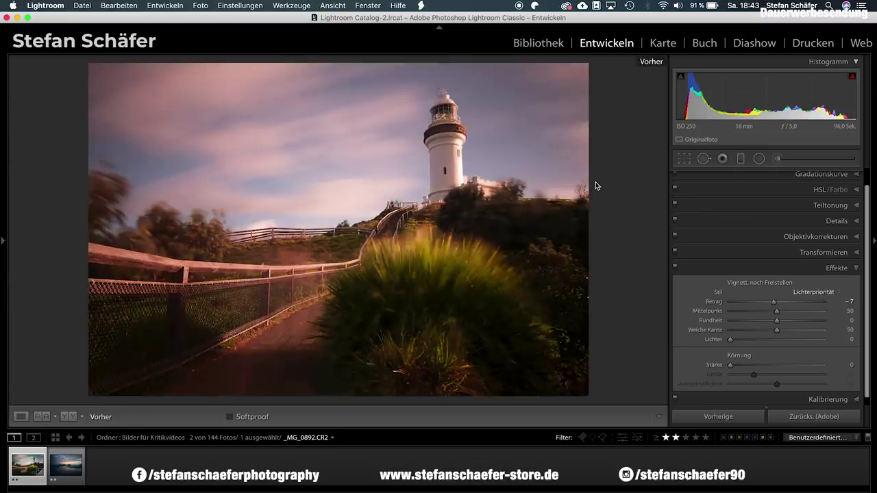
pyautogui.press('\\')
pyautogui.press('\\')
pyautogui.press('\\')
pyautogui.press('\\')
pyautogui.press('\\')
pyautogui.press('\\')
pyautogui.press('\\')
pyautogui.press('\\')
pyautogui.press('\\')
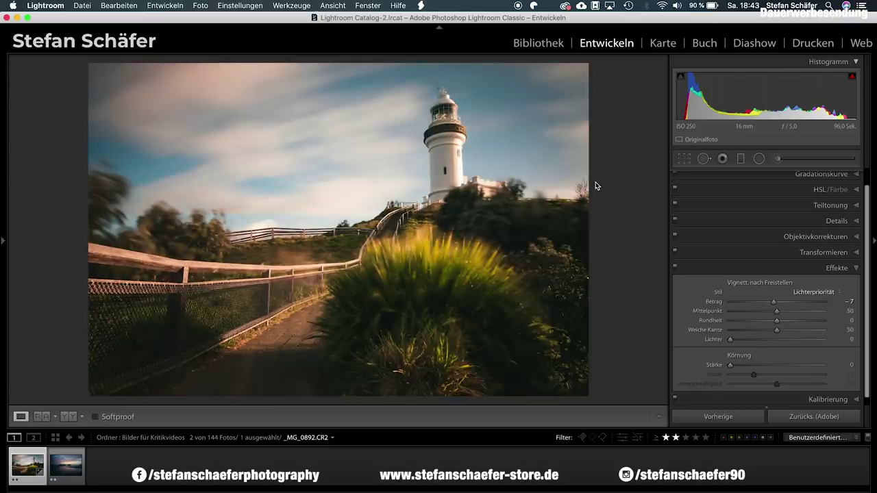
pyautogui.press('\\')
pyautogui.press('\\')
pyautogui.press('i')
pyautogui.press('Right')
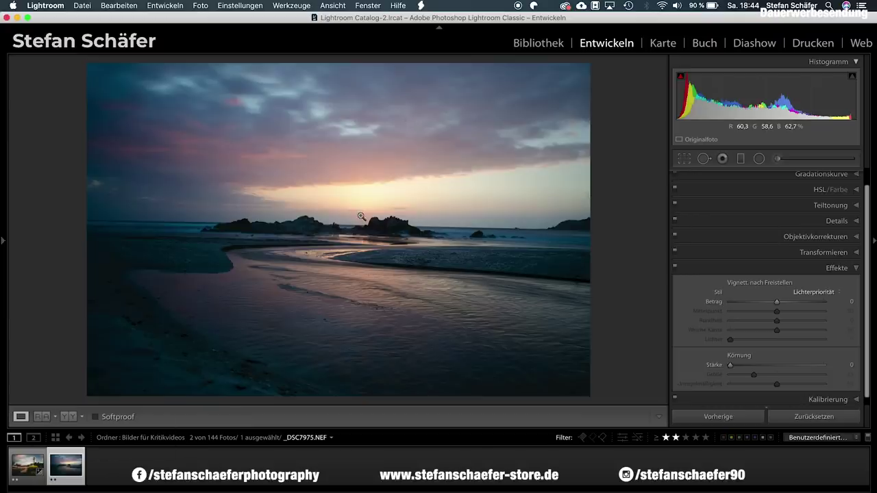
# Level the beach photo's horizon by −1.10° and crop it to a 16 x 9 frame.
pyautogui.click(686, 159)
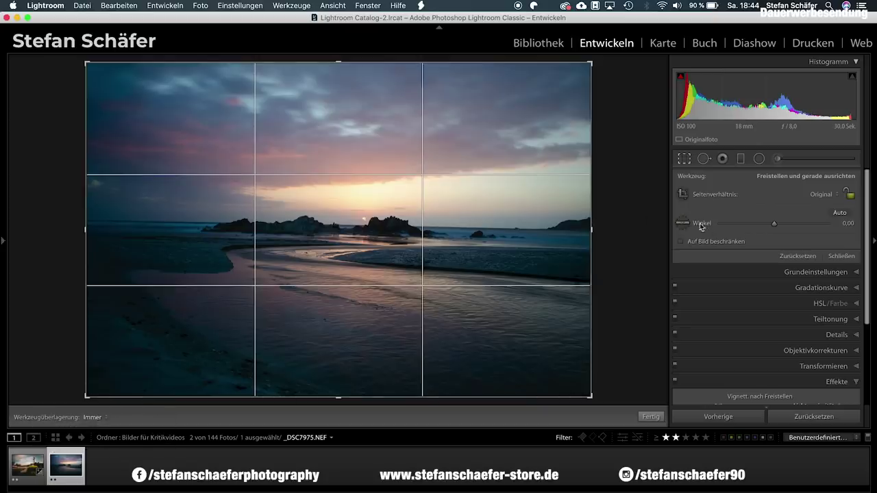
pyautogui.moveTo(604, 60); pyautogui.dragTo(601, 57)
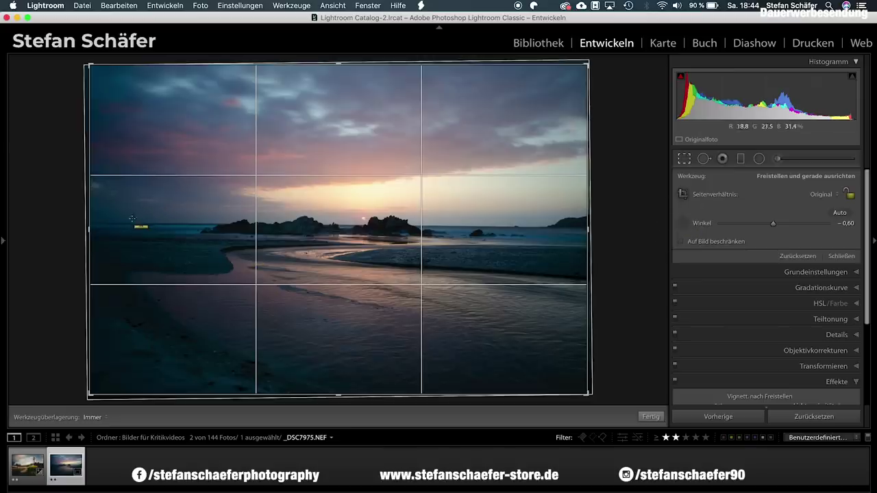
pyautogui.moveTo(189, 222); pyautogui.dragTo(538, 227)
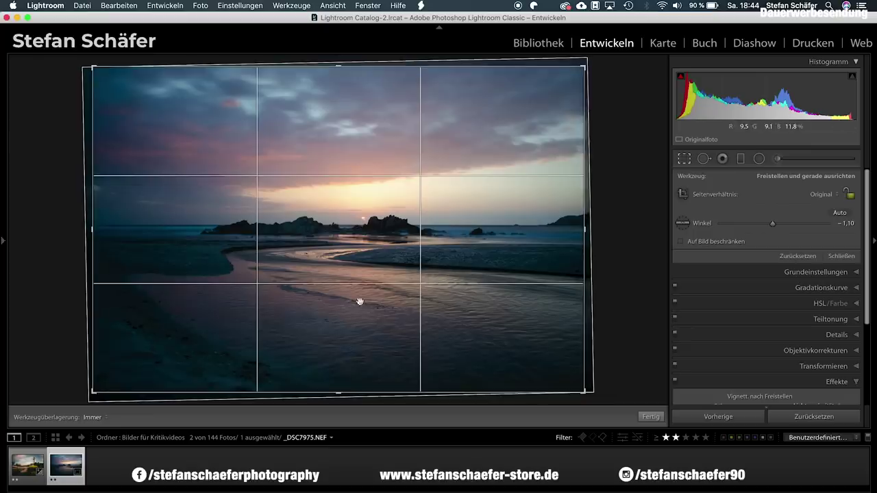
pyautogui.moveTo(339, 392); pyautogui.dragTo(336, 368)
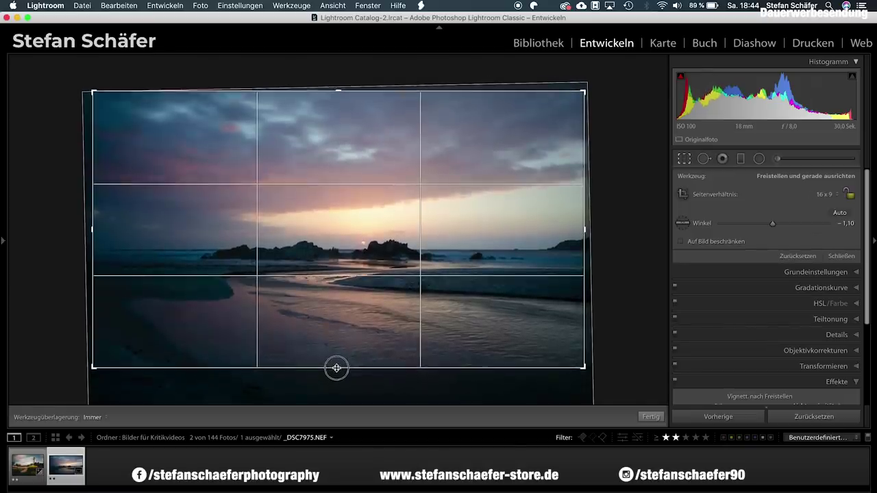
pyautogui.doubleClick(357, 337)
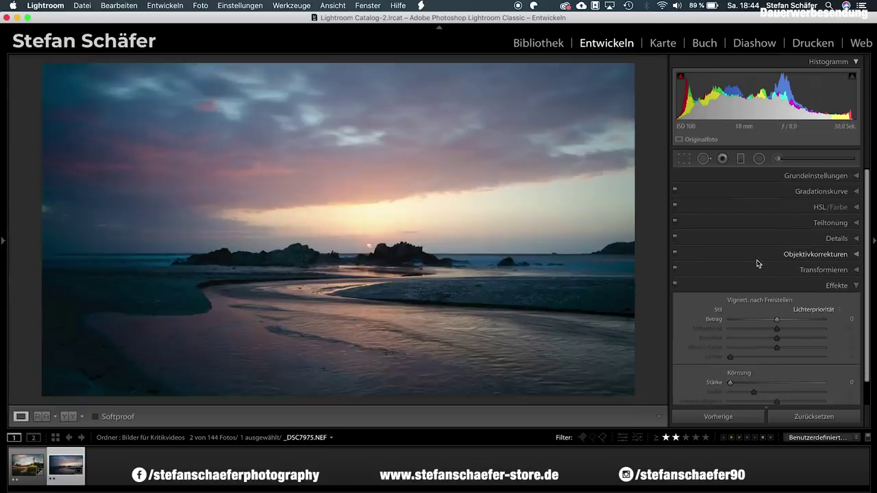
# Set the beach photo's white balance to Temp 4,780 and Tint −5.
pyautogui.click(795, 175)
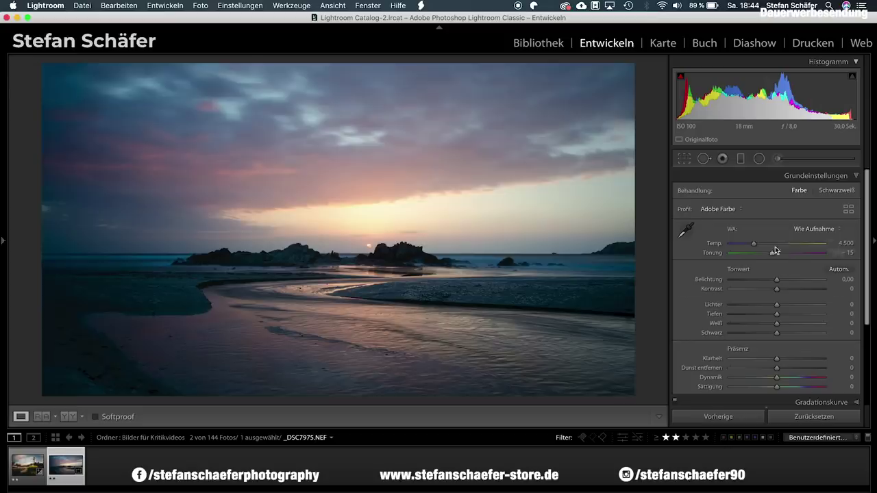
pyautogui.moveTo(754, 246); pyautogui.dragTo(756, 245)
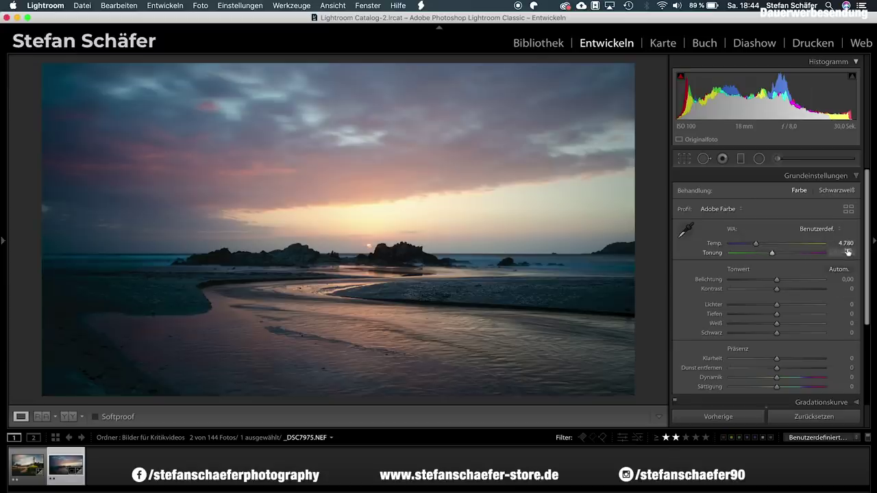
pyautogui.moveTo(772, 255); pyautogui.dragTo(777, 255)
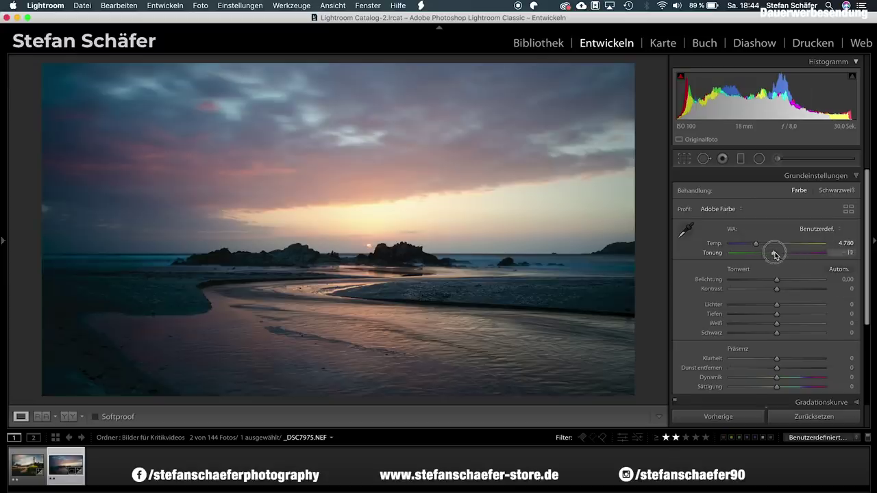
pyautogui.moveTo(775, 255); pyautogui.dragTo(776, 255)
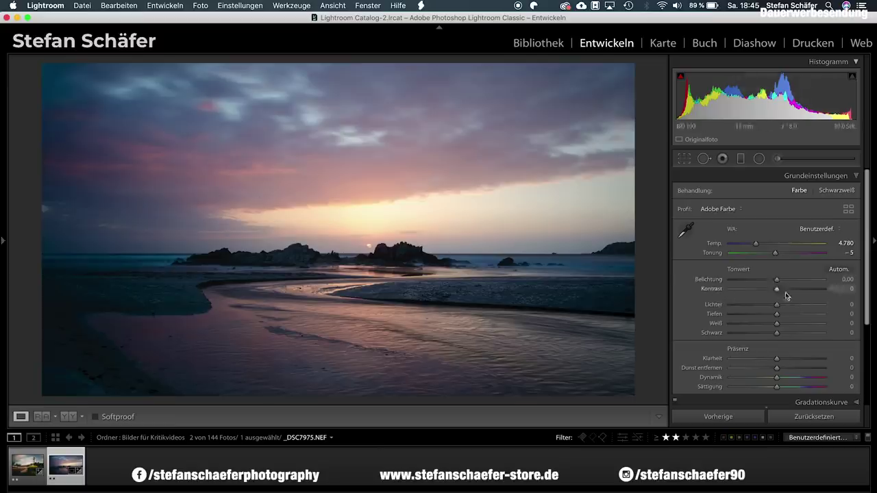
# Set shadows +25, blacks −15, contrast +15 and dehaze +10 on the sunset photo.
pyautogui.moveTo(777, 313)
pyautogui.mouseDown()
pyautogui.moveTo(789, 313)
pyautogui.moveTo(752, 304)
pyautogui.mouseUp()
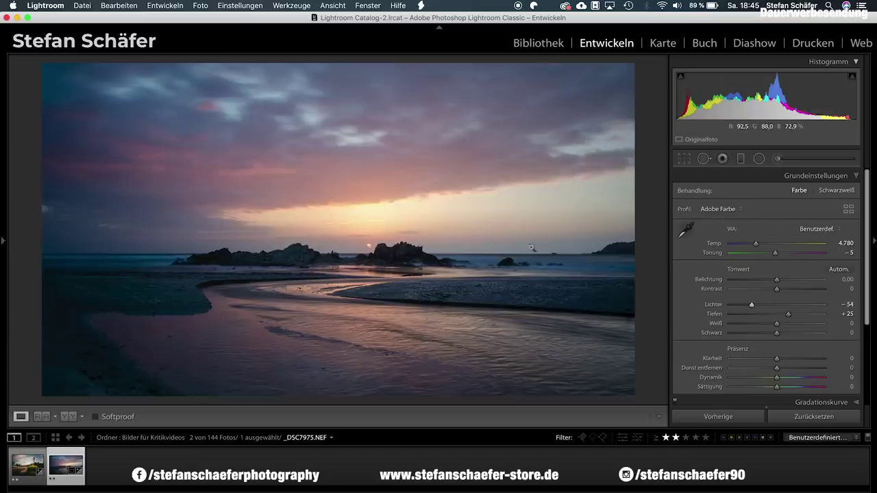
pyautogui.moveTo(776, 334)
pyautogui.mouseDown()
pyautogui.moveTo(802, 319)
pyautogui.moveTo(787, 323)
pyautogui.mouseUp()
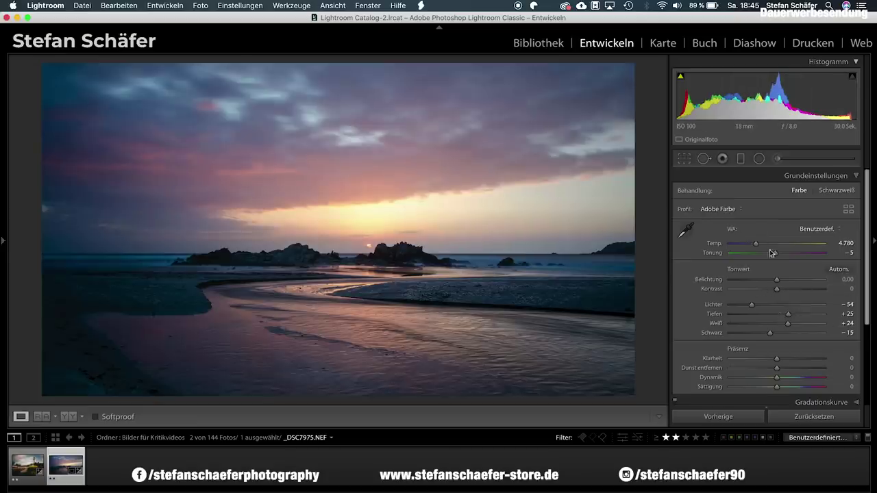
pyautogui.moveTo(777, 289); pyautogui.dragTo(784, 291)
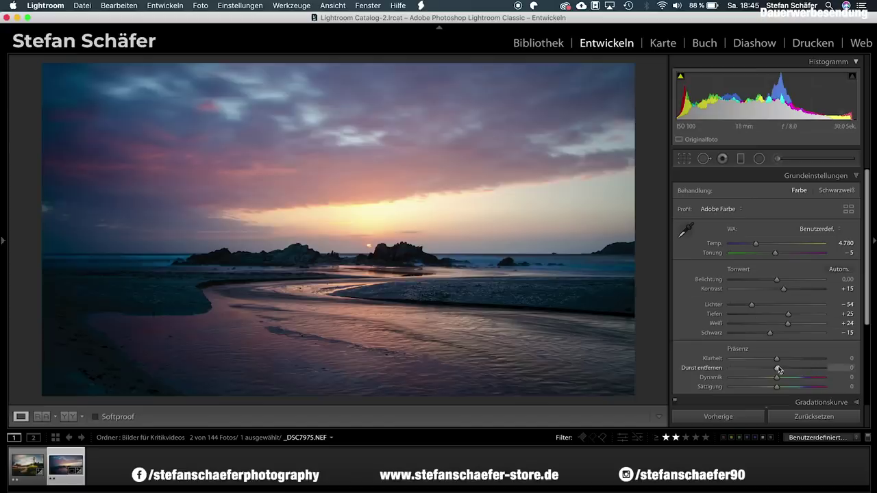
pyautogui.moveTo(777, 368); pyautogui.dragTo(781, 368)
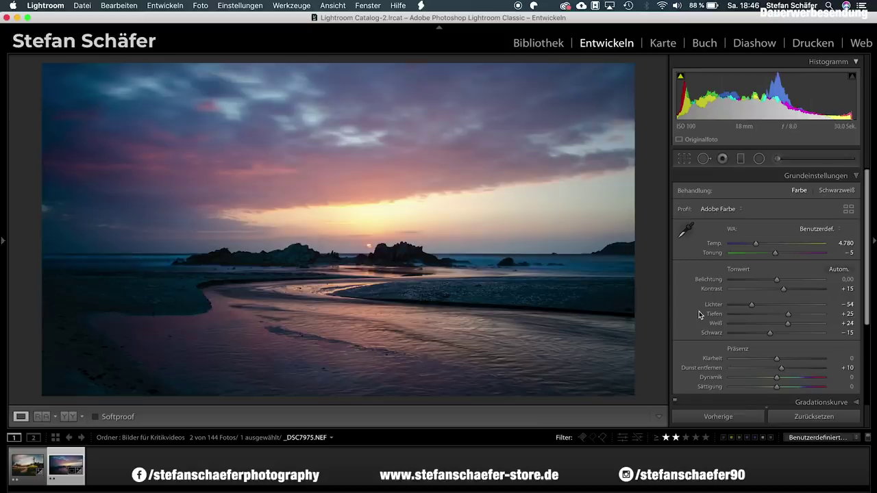
# Expand the HSL/Color panel in All view, with every hue and saturation at 0.
pyautogui.scroll(-5, 807, 347)
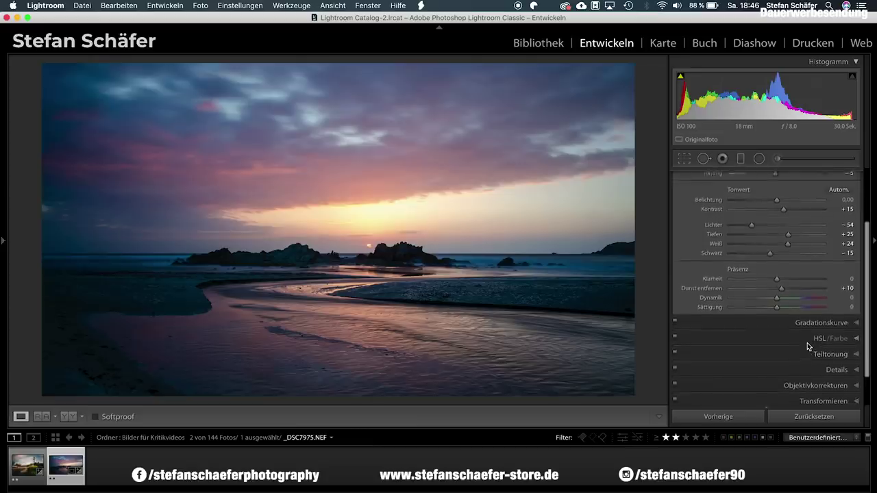
pyautogui.scroll(2, 807, 348)
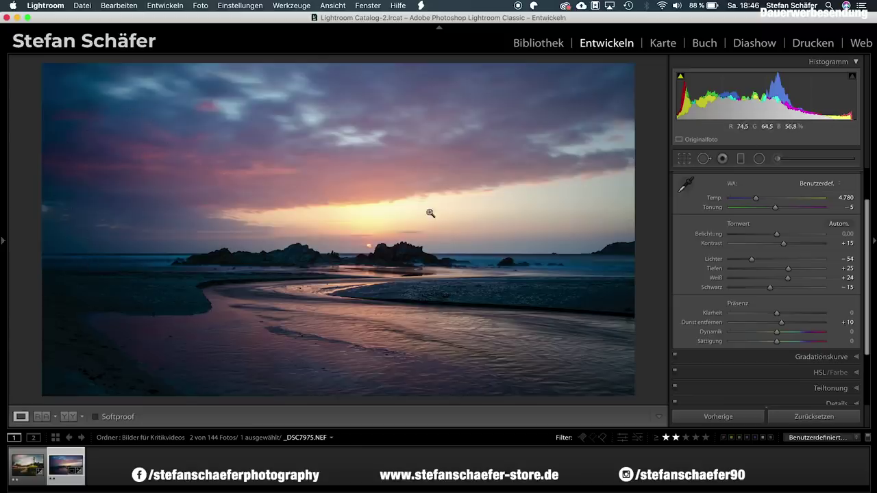
pyautogui.click(814, 374)
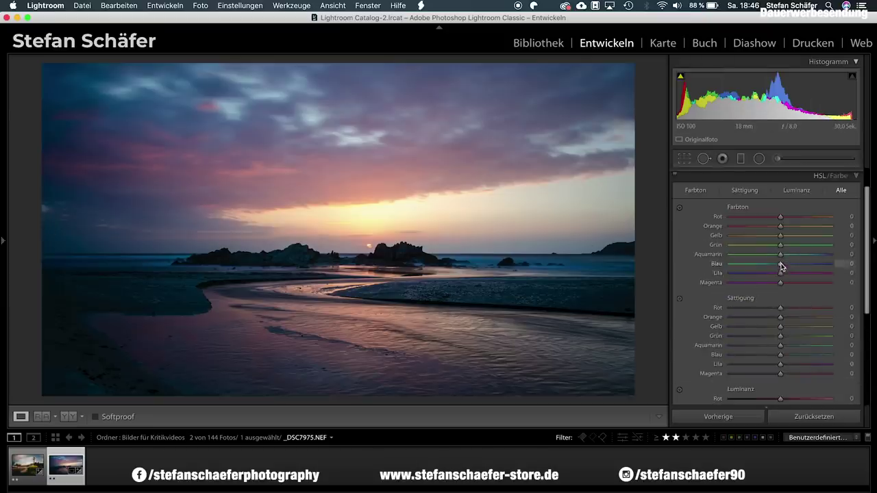
# Shift the blue and orange hues, raise orange saturation to +23 and desaturate blues.
pyautogui.moveTo(780, 264); pyautogui.dragTo(778, 266)
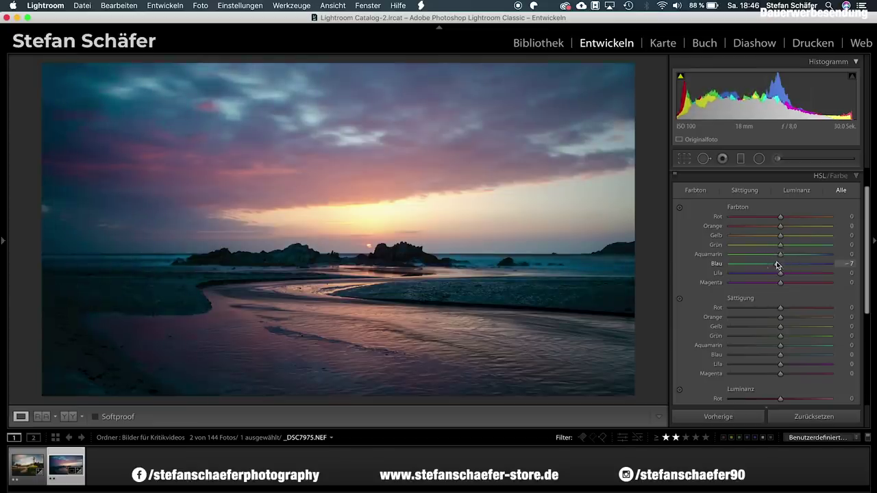
pyautogui.moveTo(781, 227); pyautogui.dragTo(765, 237)
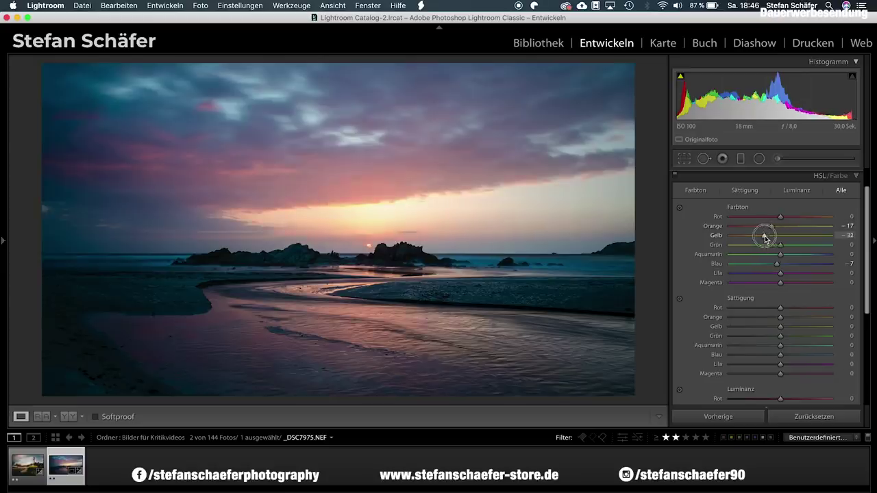
pyautogui.moveTo(781, 317); pyautogui.dragTo(771, 318)
pyautogui.moveTo(789, 318); pyautogui.dragTo(788, 309)
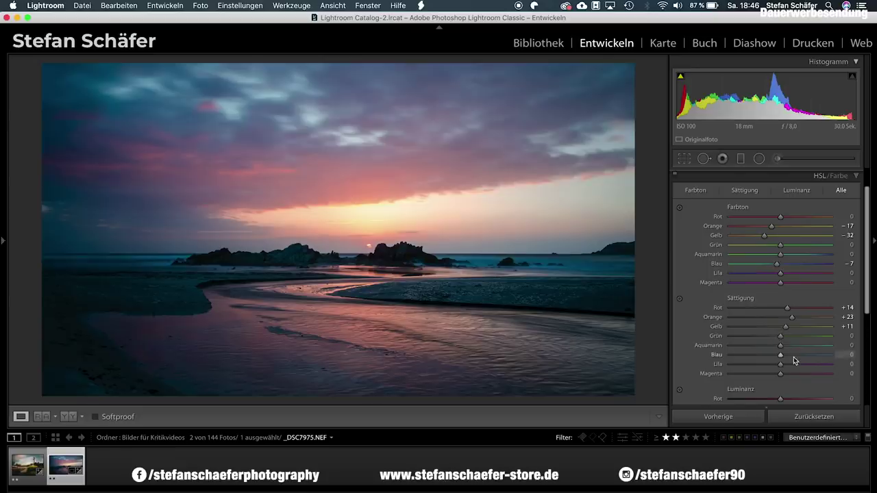
pyautogui.moveTo(780, 355)
pyautogui.mouseDown()
pyautogui.moveTo(768, 357)
pyautogui.moveTo(773, 373)
pyautogui.moveTo(770, 346)
pyautogui.mouseUp()
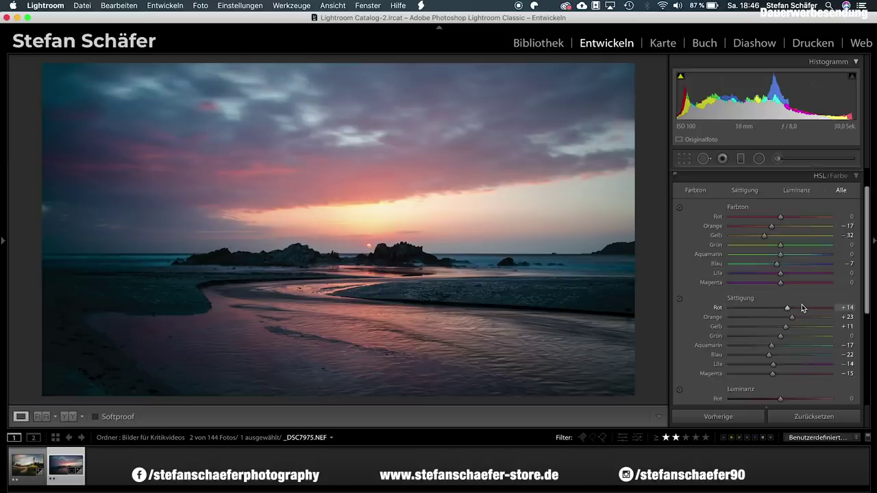
# Darken the luminance of yellow to −14 and orange to −11.
pyautogui.scroll(-2, 798, 312)
pyautogui.scroll(-3, 802, 304)
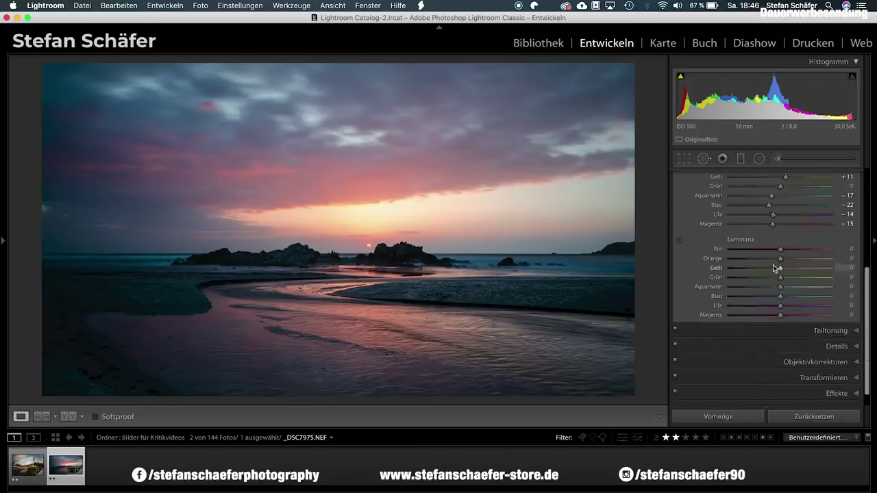
pyautogui.click(772, 268)
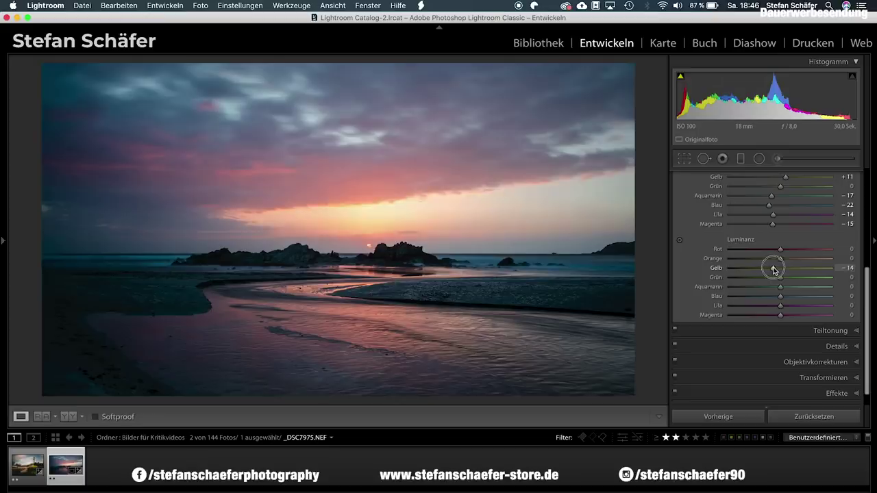
pyautogui.click(775, 261)
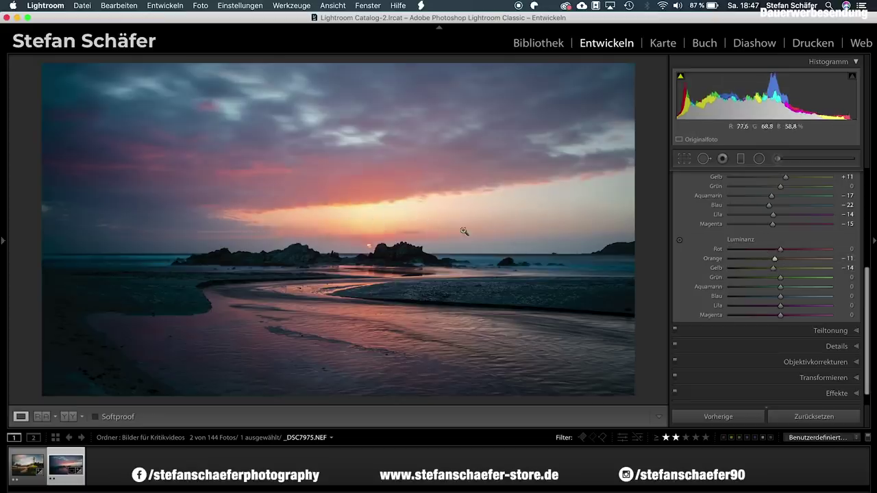
pyautogui.scroll(-2, 813, 305)
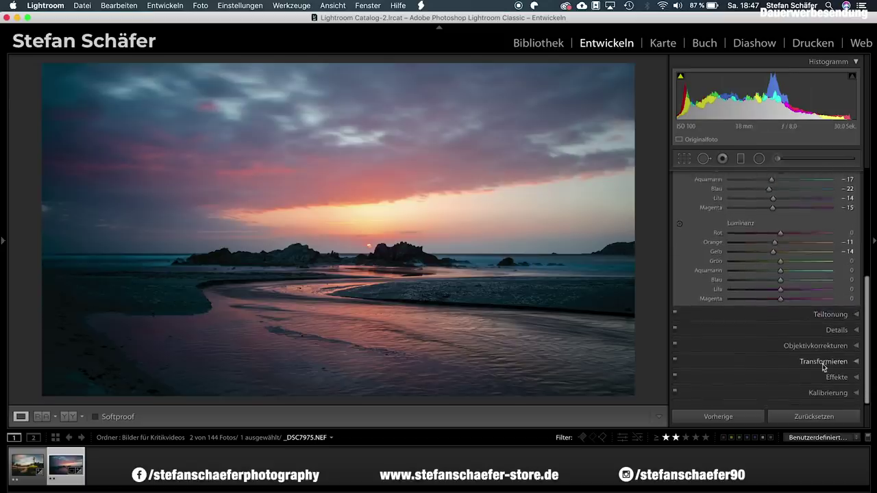
# Enable lens profile corrections and chromatic aberration removal.
pyautogui.click(819, 346)
pyautogui.click(756, 268)
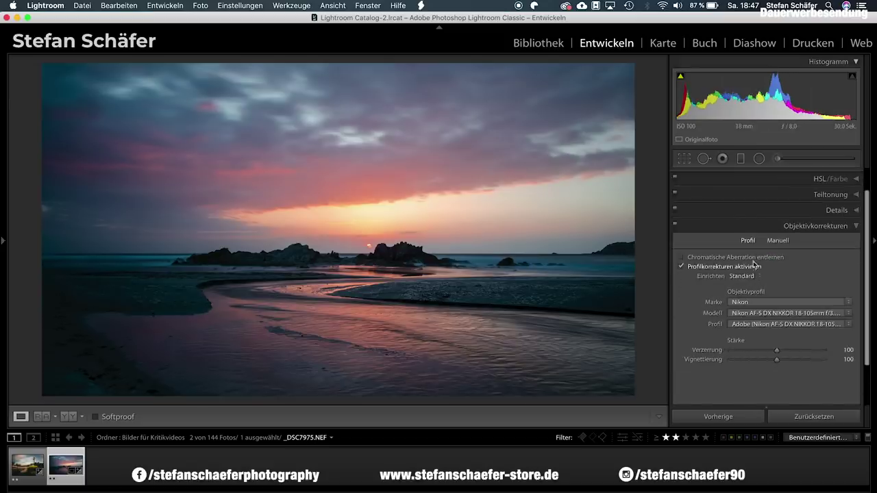
pyautogui.click(753, 258)
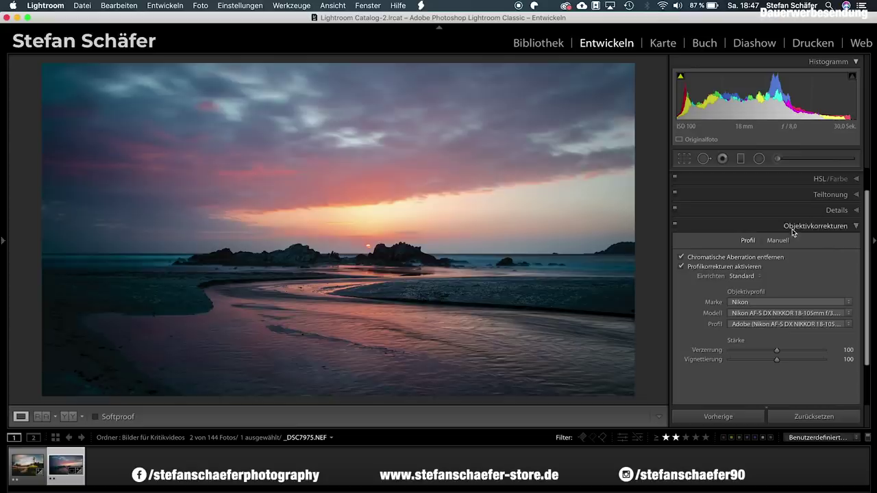
# Add a left-edge graduated filter at exposure 0.50 with clarity, dehaze and contrast at 0.
pyautogui.click(741, 160)
pyautogui.moveTo(44, 214); pyautogui.dragTo(265, 214)
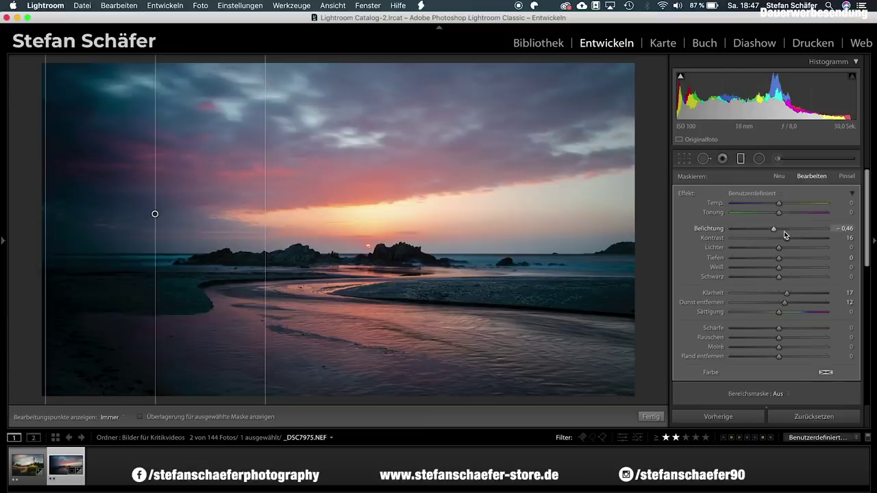
pyautogui.moveTo(779, 229); pyautogui.dragTo(785, 228)
pyautogui.click(780, 295)
pyautogui.doubleClick(781, 302)
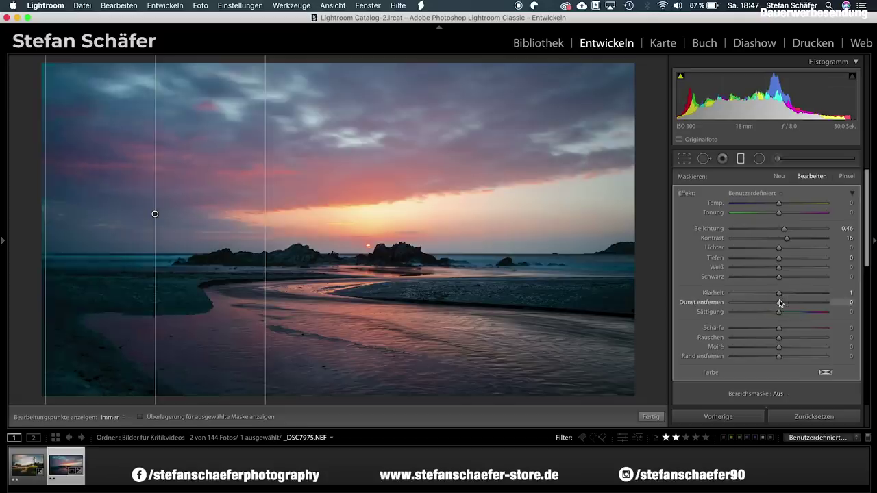
pyautogui.click(847, 293)
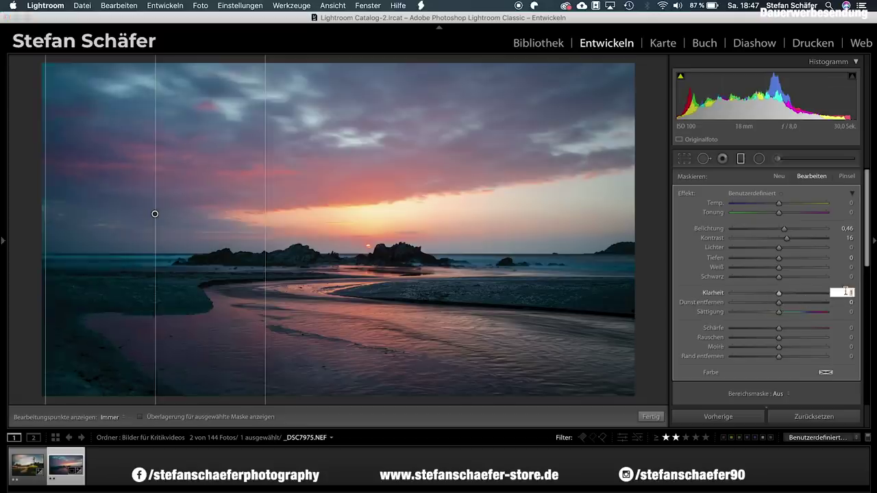
pyautogui.write('0')
pyautogui.press('Return')
pyautogui.click(848, 238)
pyautogui.write('0')
pyautogui.press('Return')
pyautogui.moveTo(784, 231); pyautogui.dragTo(786, 230)
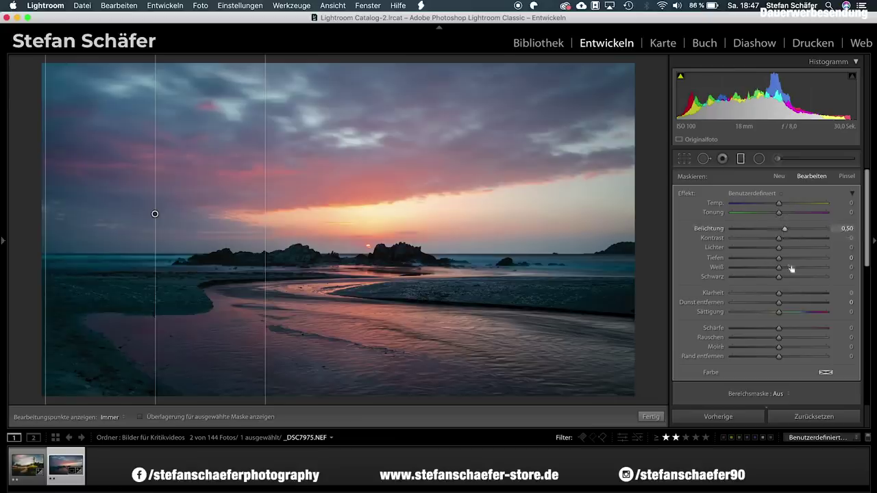
pyautogui.click(651, 416)
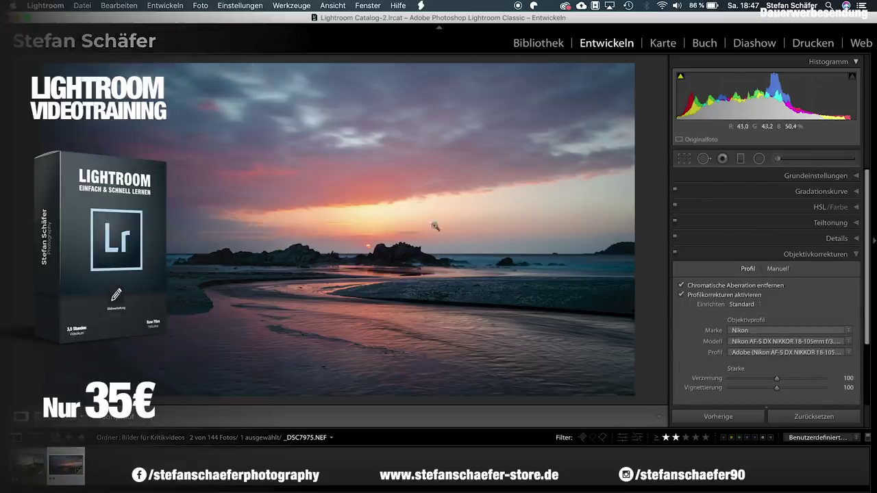
# Split-tone highlights warm (hue 28, saturation 11) and shadows cyan (hue 183, saturation 10).
pyautogui.click(831, 222)
pyautogui.moveTo(730, 247)
pyautogui.mouseDown()
pyautogui.moveTo(743, 257)
pyautogui.moveTo(738, 247)
pyautogui.mouseUp()
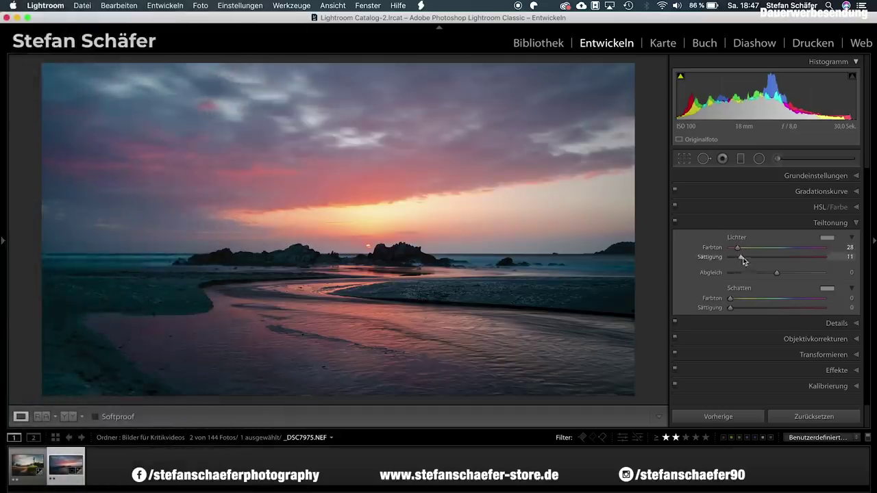
pyautogui.click(777, 298)
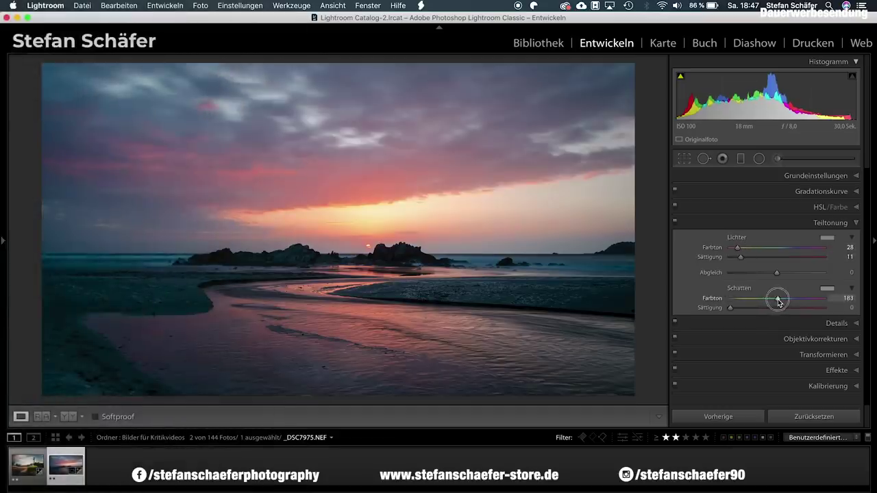
pyautogui.moveTo(732, 309); pyautogui.dragTo(740, 309)
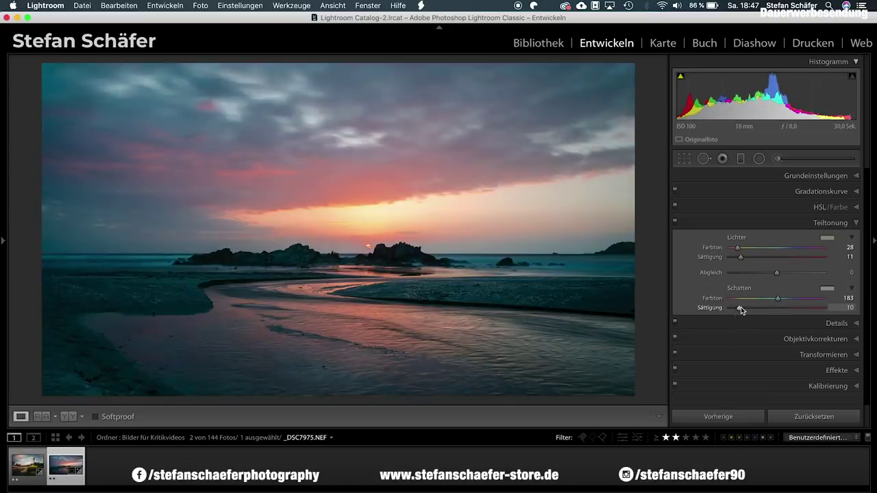
# Compare with the original, then add a −15 post-crop vignette.
pyautogui.press('\\')
pyautogui.press('\\')
pyautogui.press('\\')
pyautogui.press('\\')
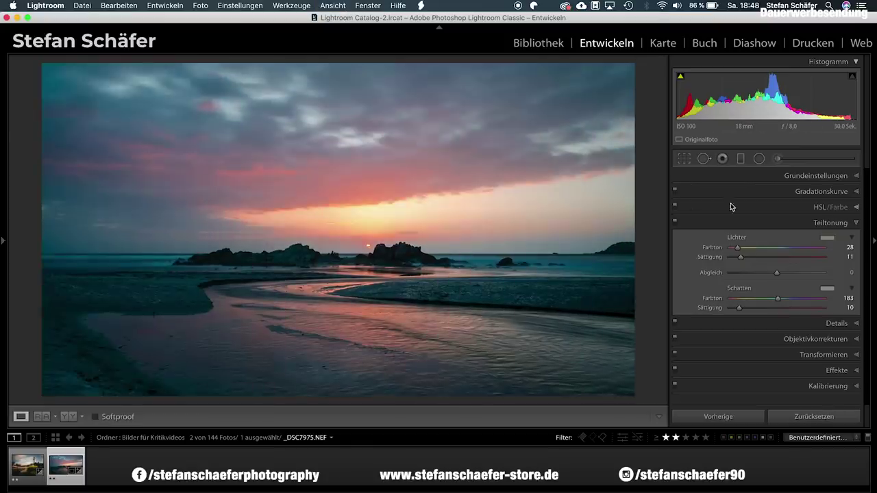
pyautogui.click(812, 370)
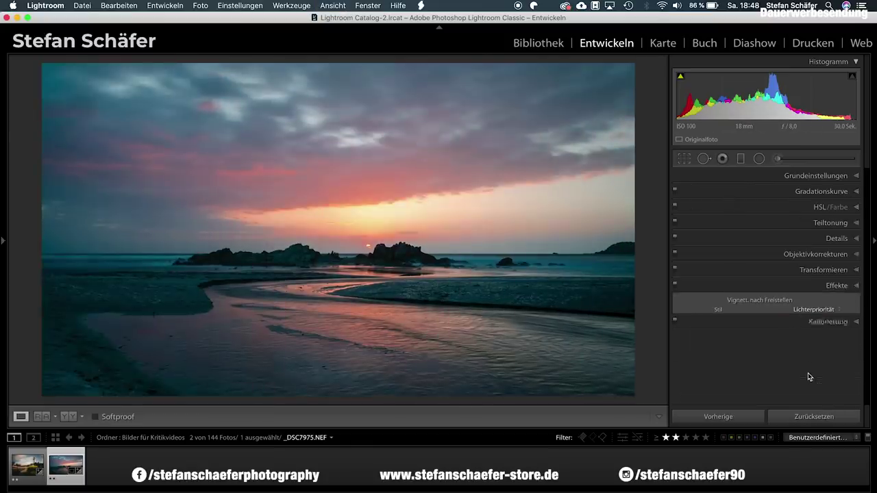
pyautogui.moveTo(772, 317); pyautogui.dragTo(771, 317)
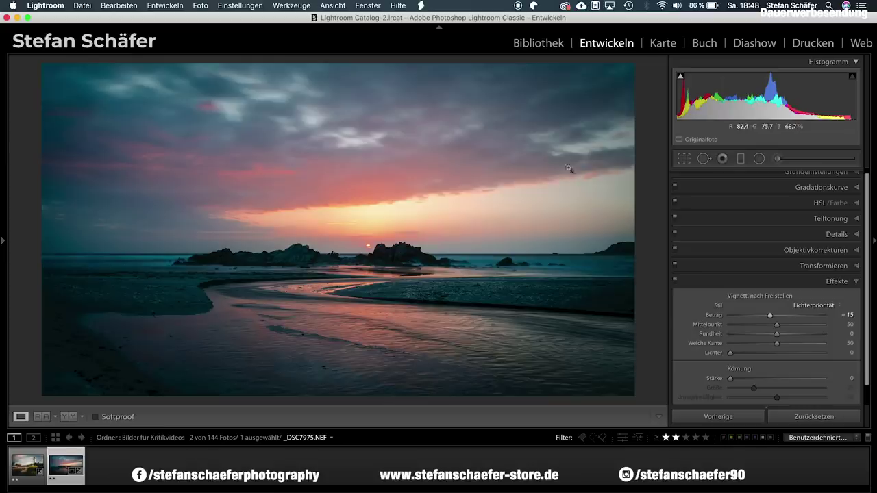
# Add a brightening radial filter over the left rocks with Temp 25 and clarity, dehaze, contrast at 0.
pyautogui.click(759, 158)
pyautogui.moveTo(774, 228); pyautogui.dragTo(785, 228)
pyautogui.doubleClick(787, 293)
pyautogui.doubleClick(785, 302)
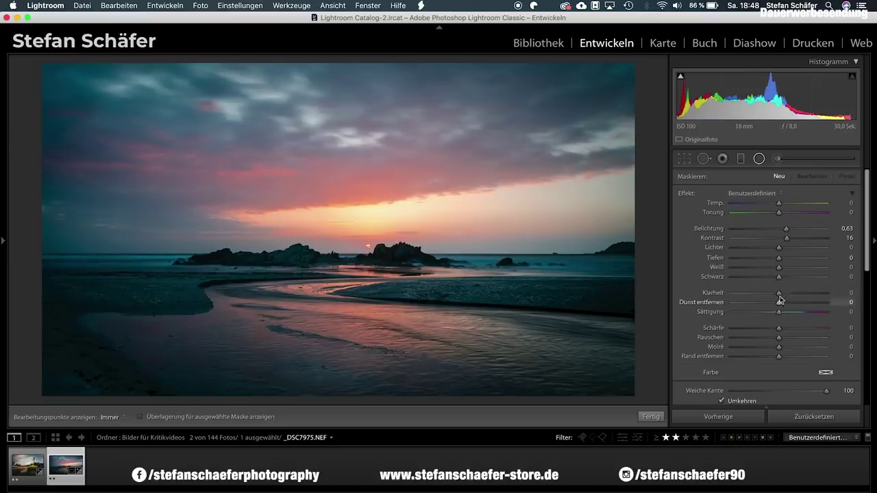
pyautogui.doubleClick(786, 238)
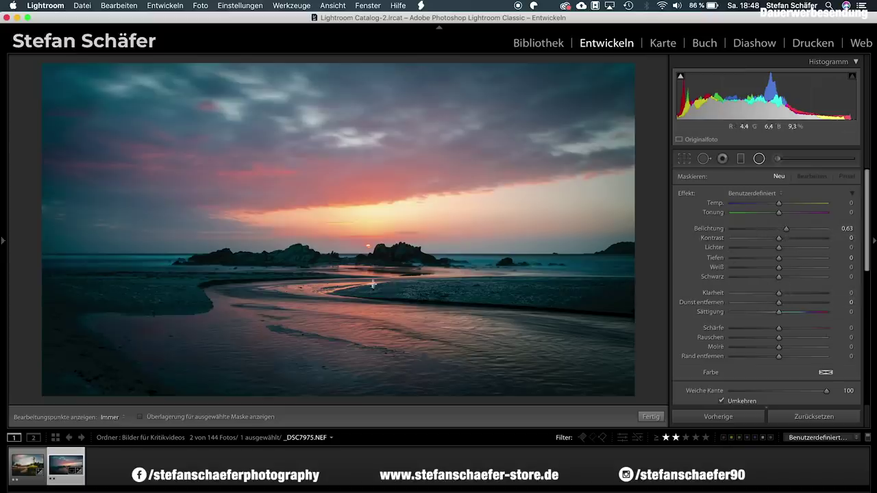
pyautogui.moveTo(244, 262)
pyautogui.mouseDown()
pyautogui.moveTo(278, 267)
pyautogui.moveTo(226, 259)
pyautogui.mouseUp()
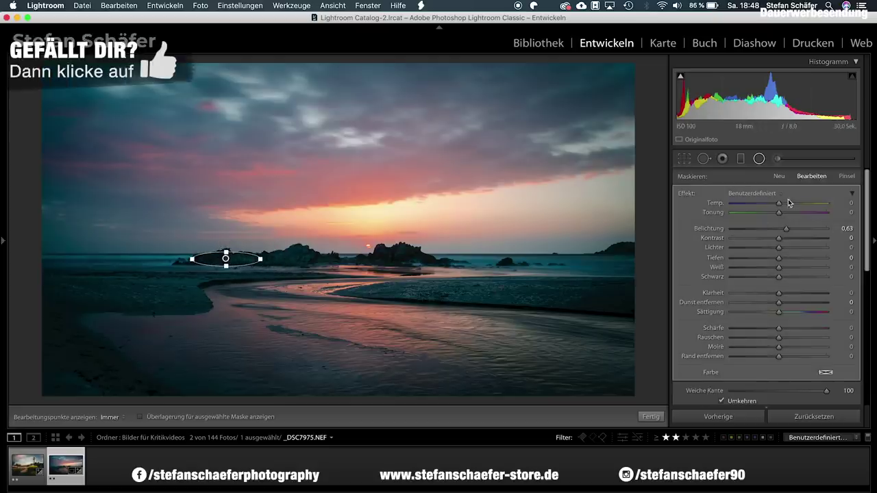
pyautogui.moveTo(780, 205); pyautogui.dragTo(793, 204)
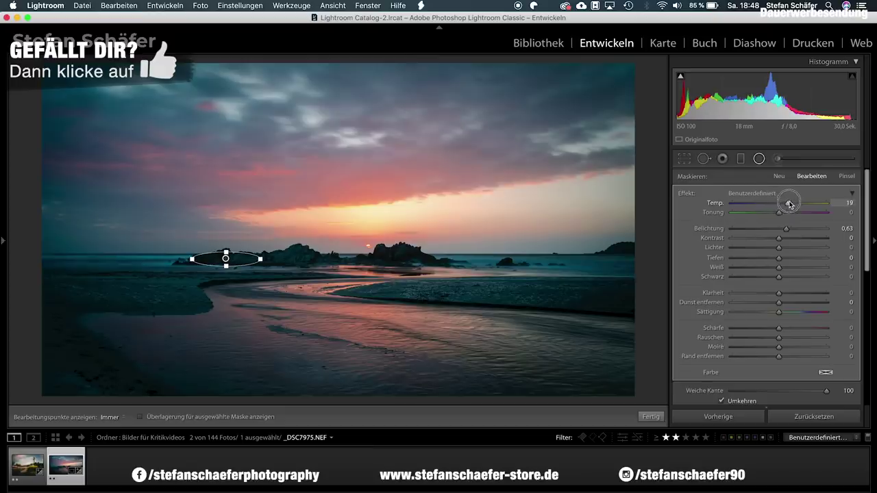
# Add a radial filter at exposure 0.53 on nearby rocks and duplicate it onto the rocks near the sun.
pyautogui.moveTo(295, 256); pyautogui.dragTo(329, 268)
pyautogui.click(296, 258)
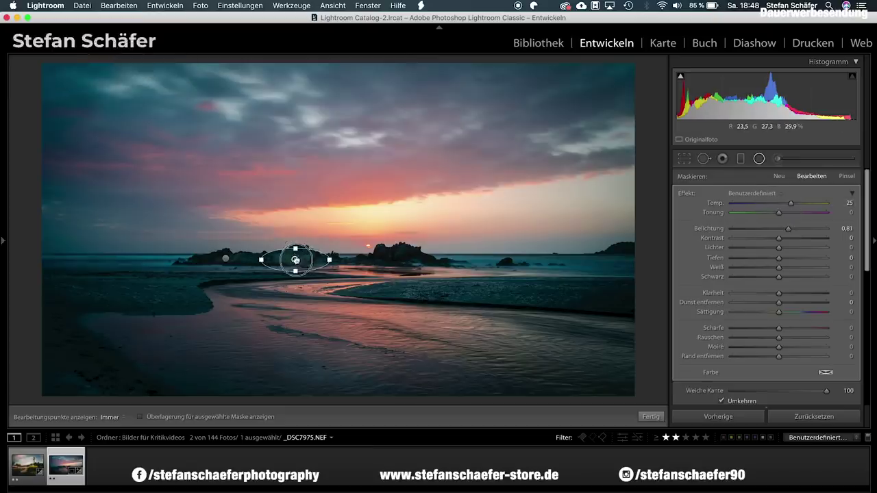
pyautogui.moveTo(789, 228); pyautogui.dragTo(784, 232)
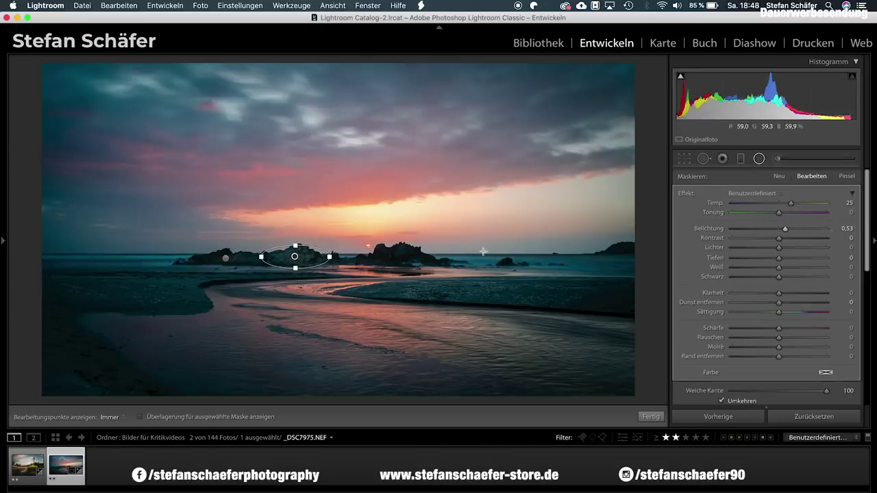
pyautogui.rightClick(306, 265)
pyautogui.click(317, 271)
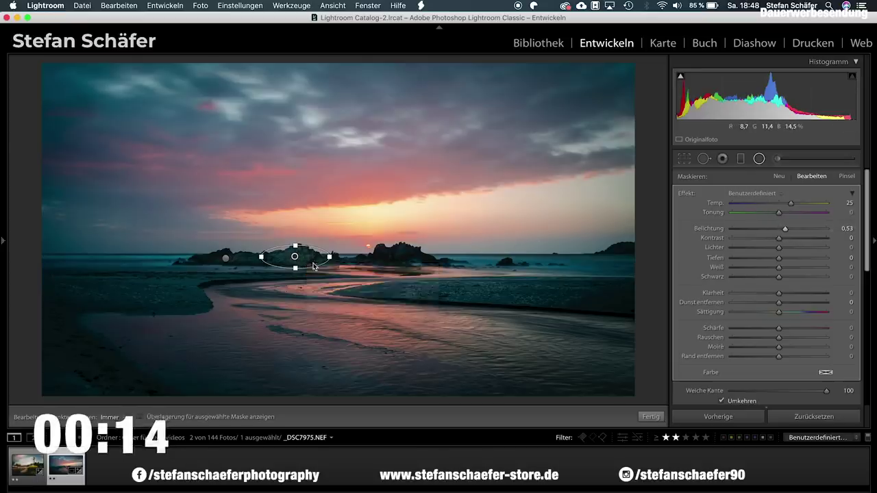
pyautogui.moveTo(295, 256)
pyautogui.mouseDown()
pyautogui.moveTo(408, 258)
pyautogui.moveTo(395, 256)
pyautogui.mouseUp()
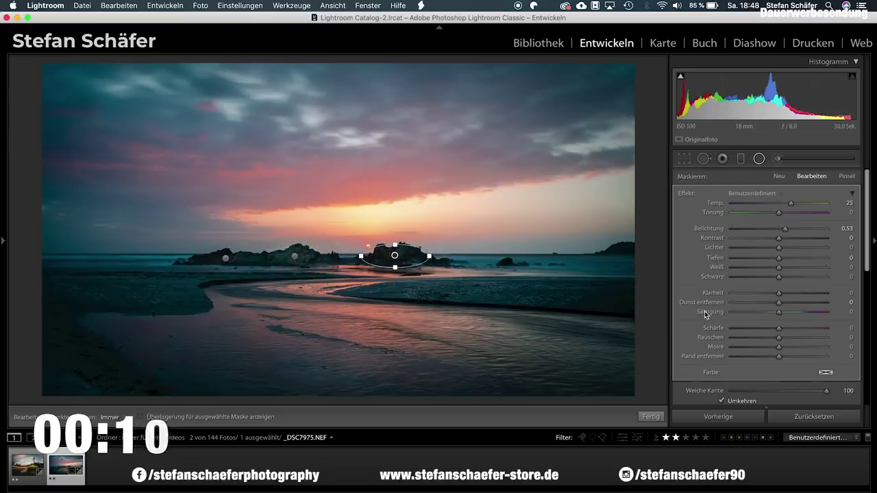
pyautogui.click(651, 416)
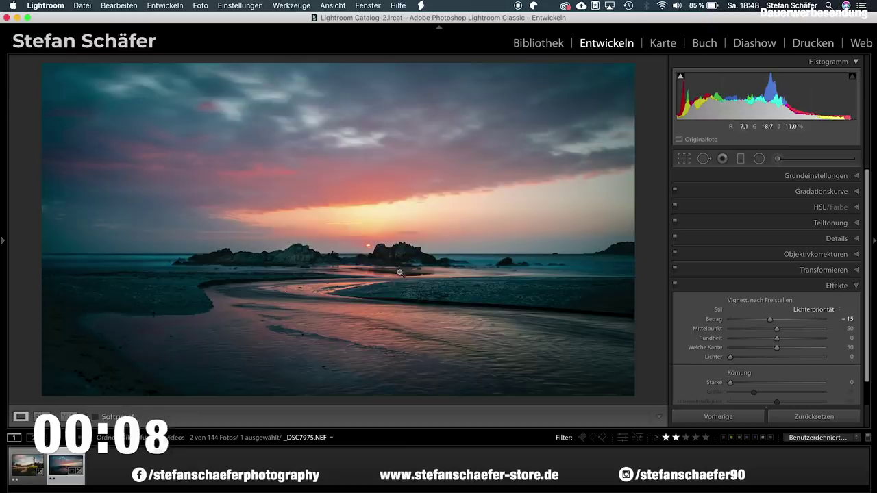
# Set sharpening amount 80 and masking 46, then compare before and after.
pyautogui.click(827, 259)
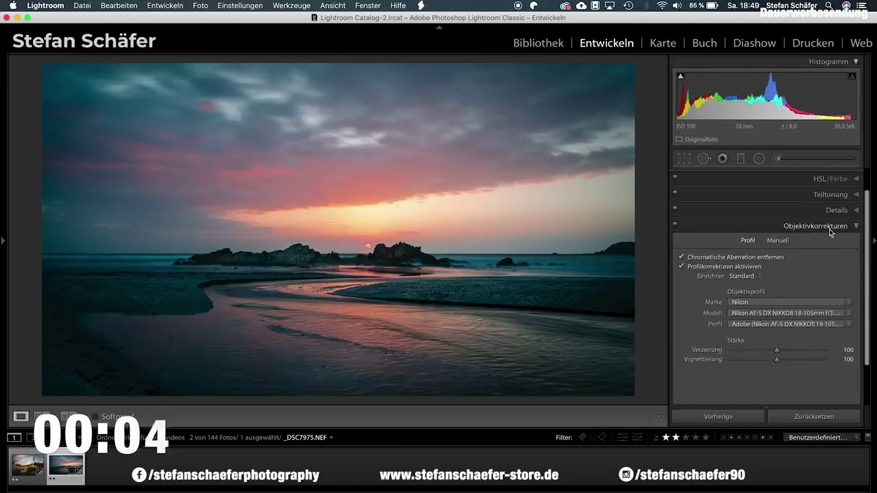
pyautogui.click(835, 211)
pyautogui.moveTo(754, 300); pyautogui.dragTo(781, 299)
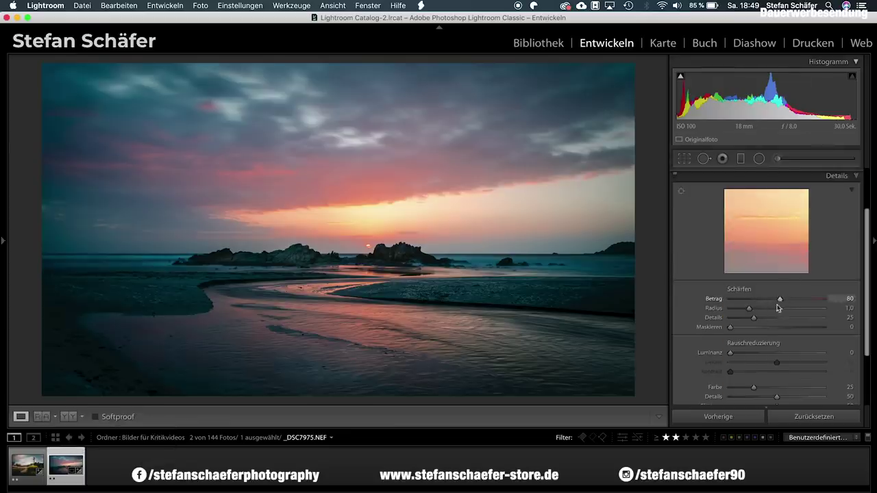
pyautogui.keyDown('alt'); pyautogui.click(731, 328); pyautogui.keyUp('alt')
pyautogui.moveTo(730, 328); pyautogui.dragTo(772, 322)
pyautogui.press('\\')
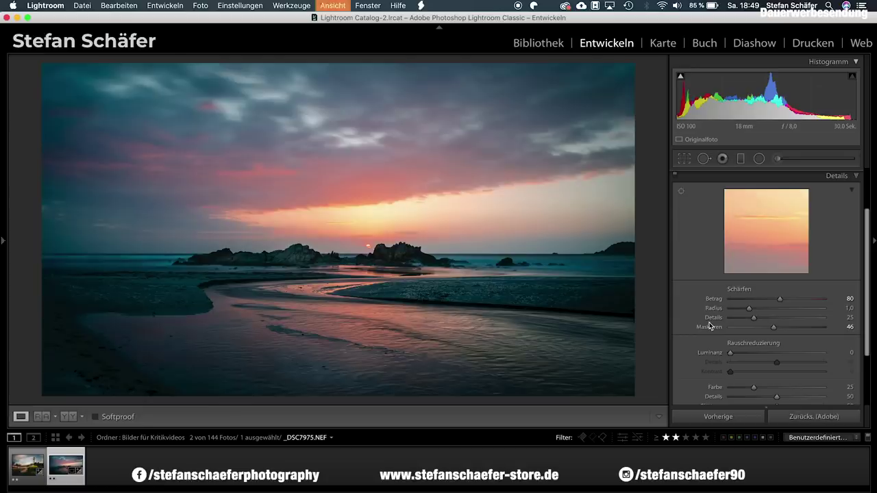
pyautogui.press('\\')
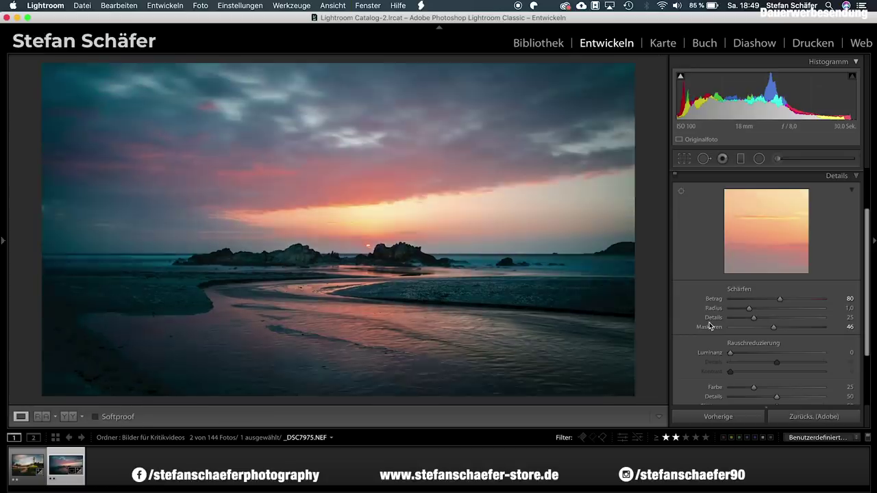
pyautogui.press('\\')
pyautogui.press('\\')
pyautogui.press('\\')
pyautogui.press('\\')
pyautogui.press('\\')
pyautogui.press('\\')
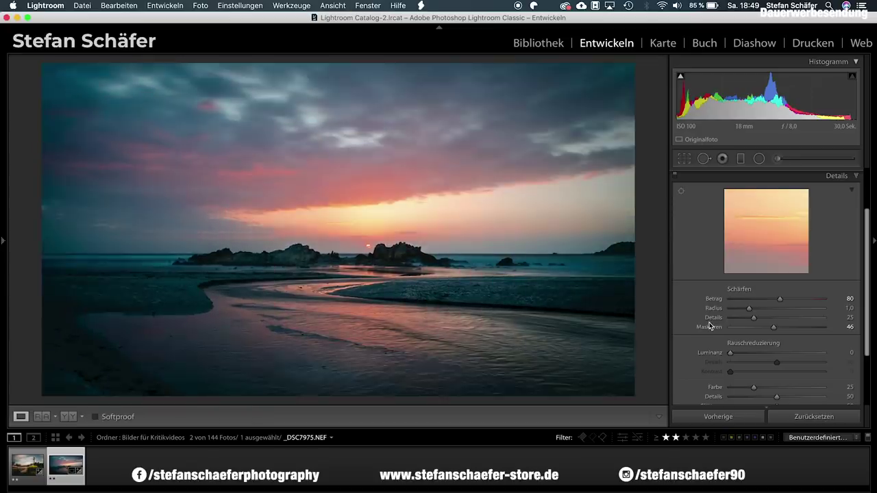